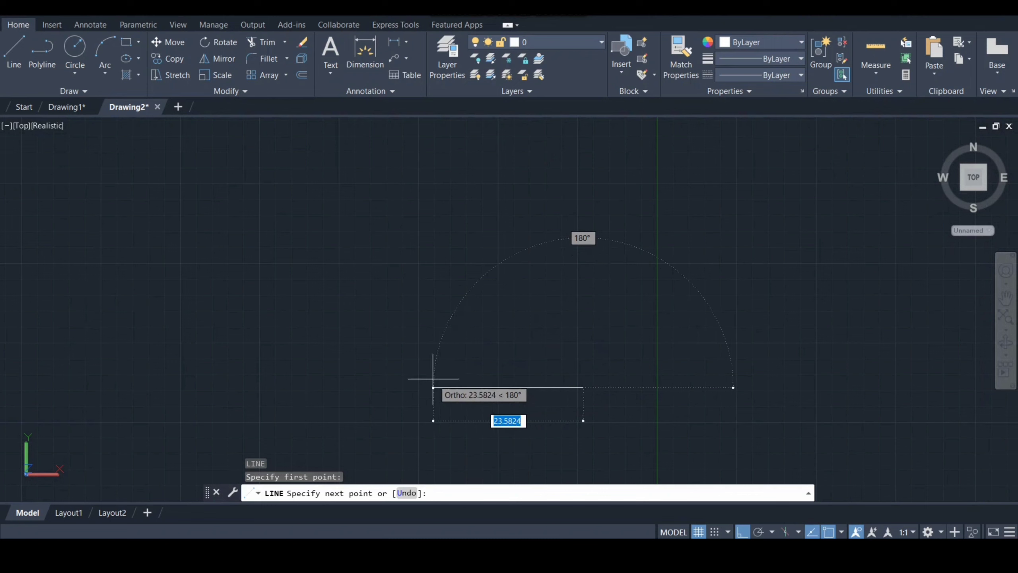
- Draw connected lines 7 and 27 units left and 7 units up, closing with a diagonal to the first segment's left end
{"action": "type", "text": "7"}
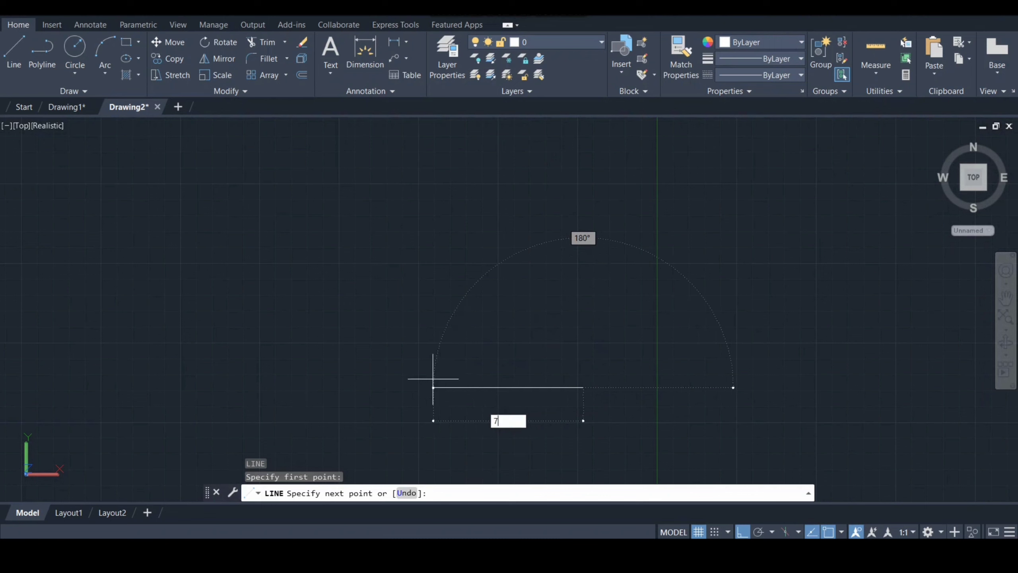
{"action": "key", "text": "Return"}
{"action": "type", "text": "27"}
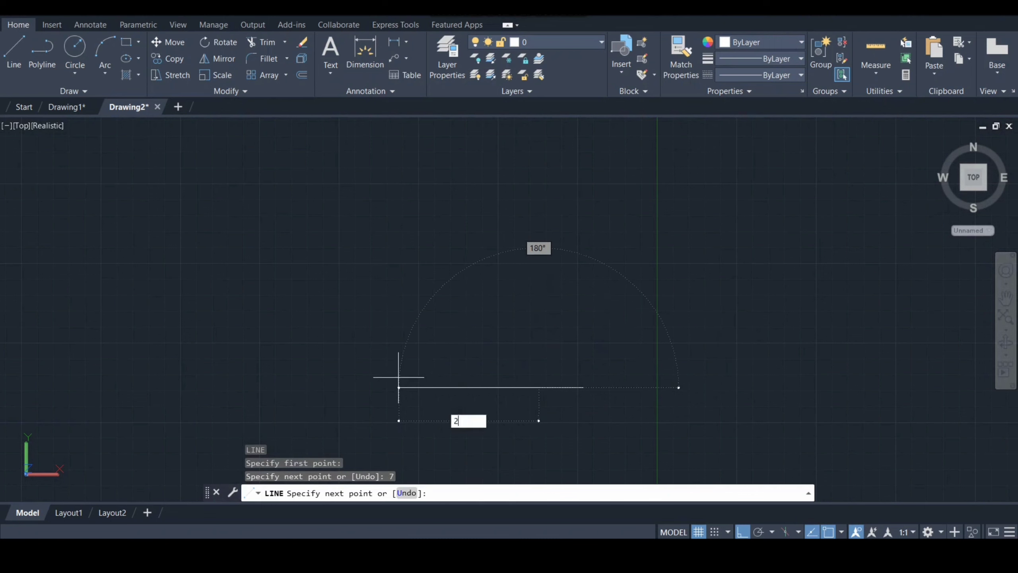
{"action": "key", "text": "Return"}
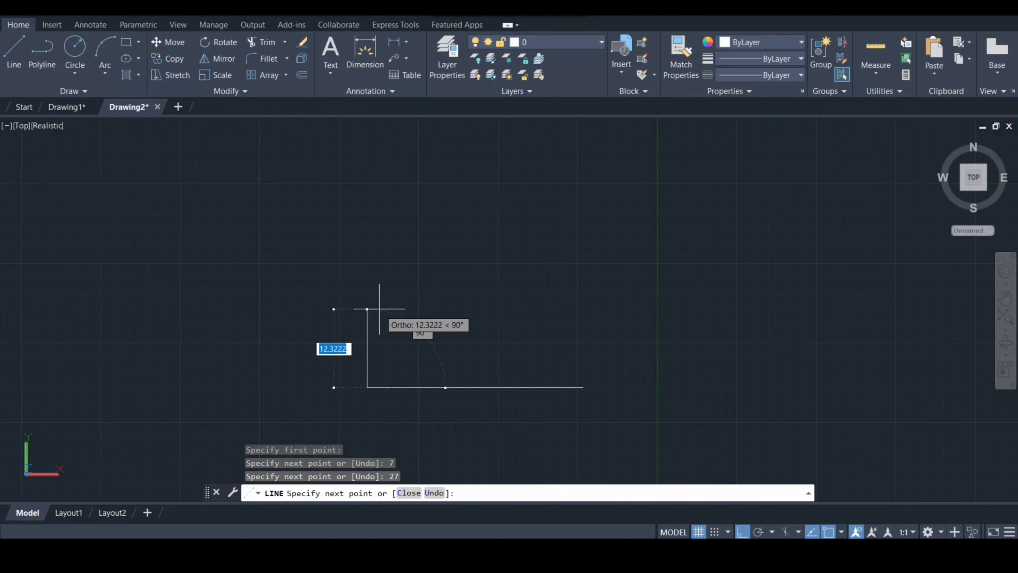
{"action": "type", "text": "7"}
{"action": "key", "text": "Return"}
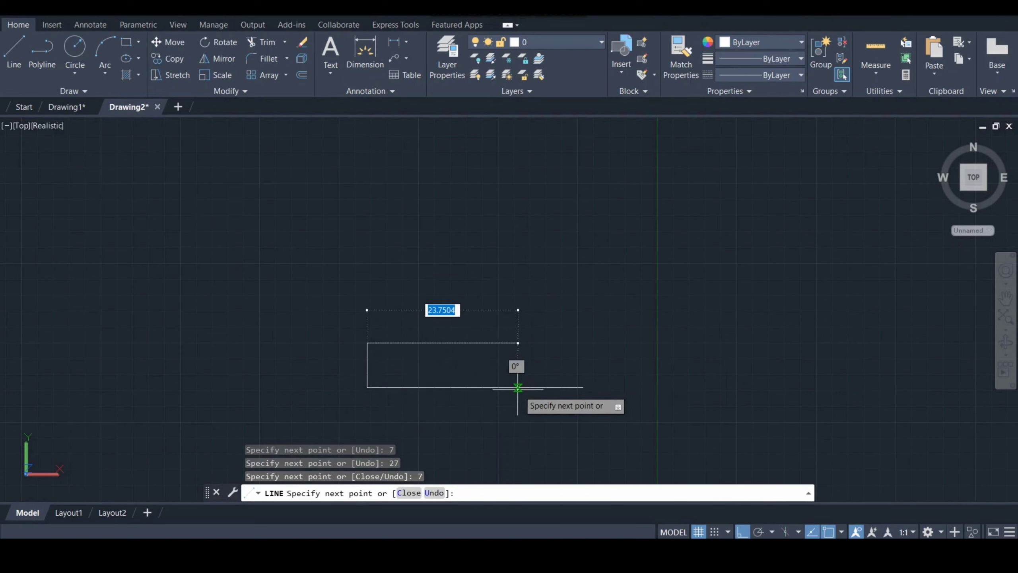
{"action": "left_click", "coordinate": [539, 387]}
{"action": "key", "text": "Escape"}
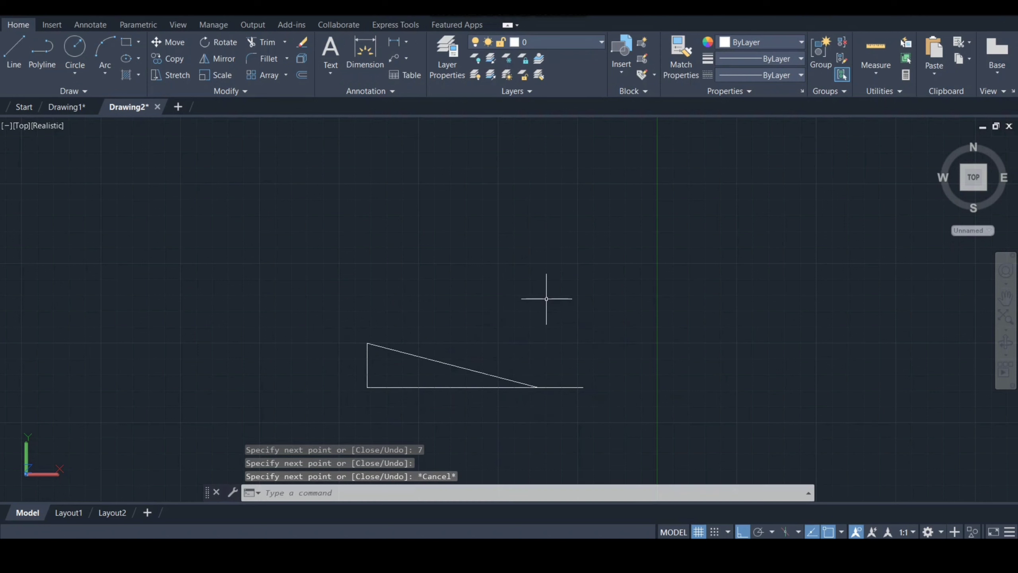
- Erase the 27-unit horizontal line and the 7-unit vertical line, leaving the diagonal and the short base line
{"action": "type", "text": "e"}
{"action": "key", "text": "Return"}
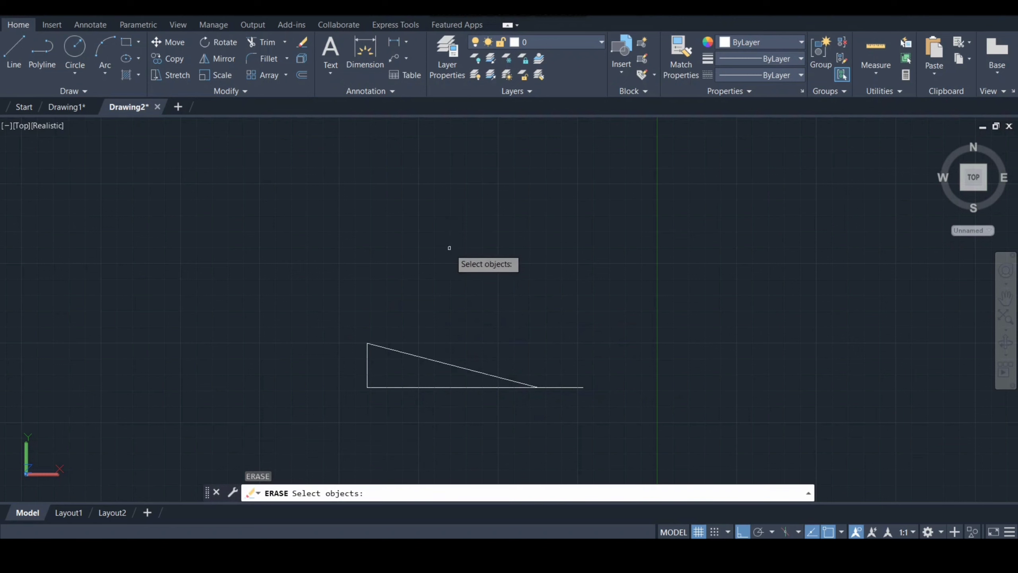
{"action": "left_click", "coordinate": [404, 387]}
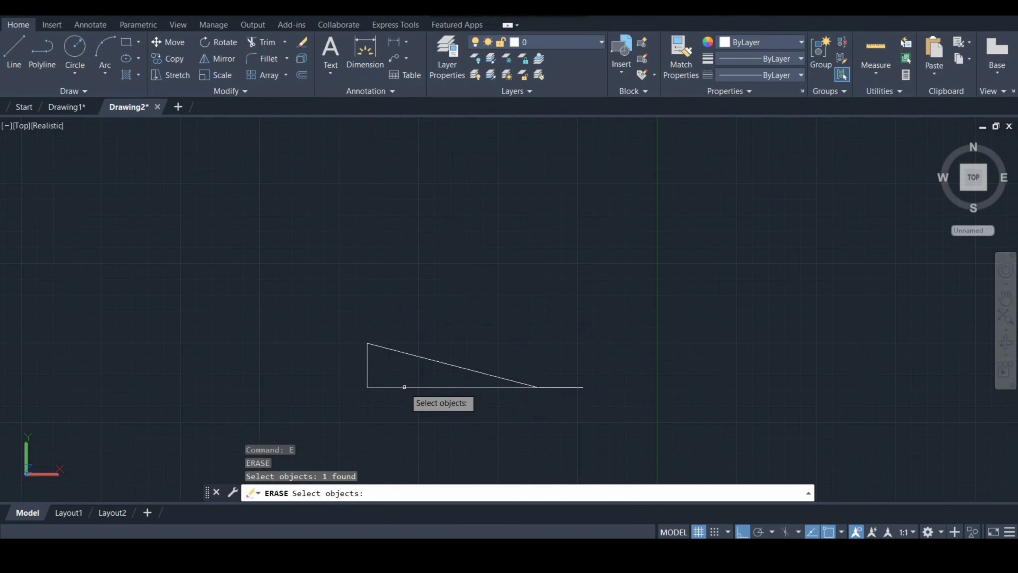
{"action": "left_click", "coordinate": [368, 368]}
{"action": "key", "text": "Return"}
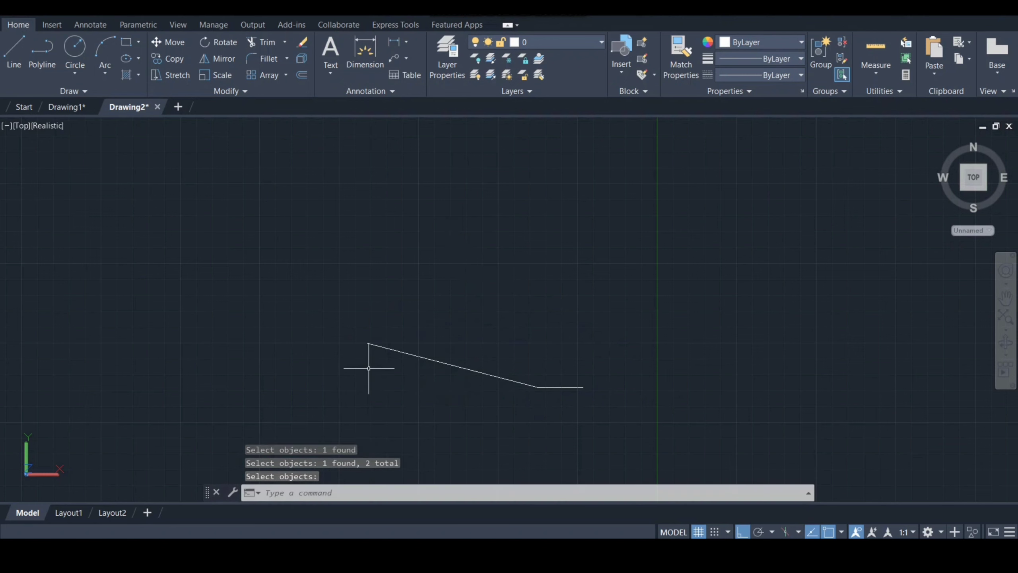
- Draw a 3-unit line upward from the short base line's right end and continue it 5 units to the left
{"action": "type", "text": "l"}
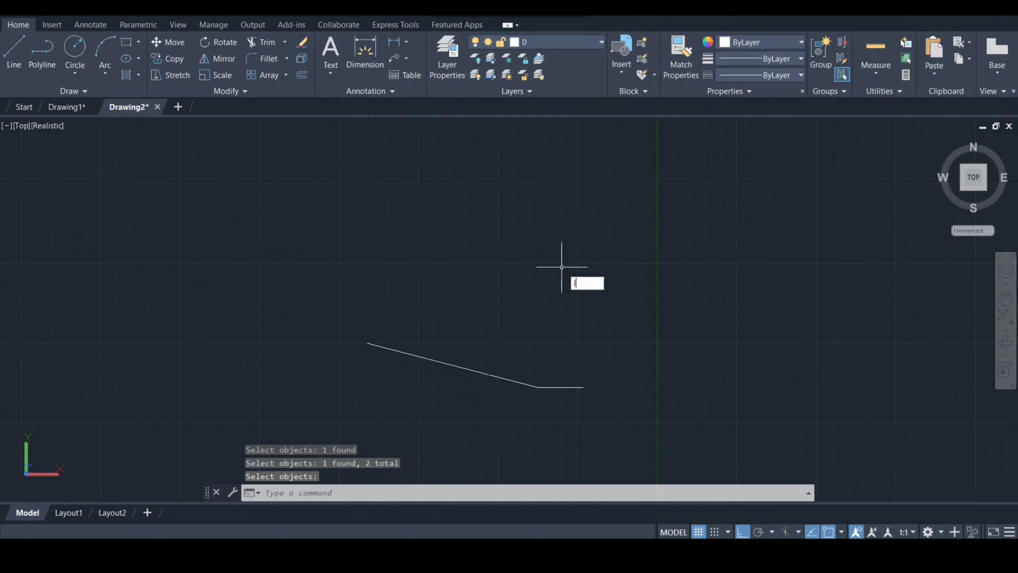
{"action": "key", "text": "Return"}
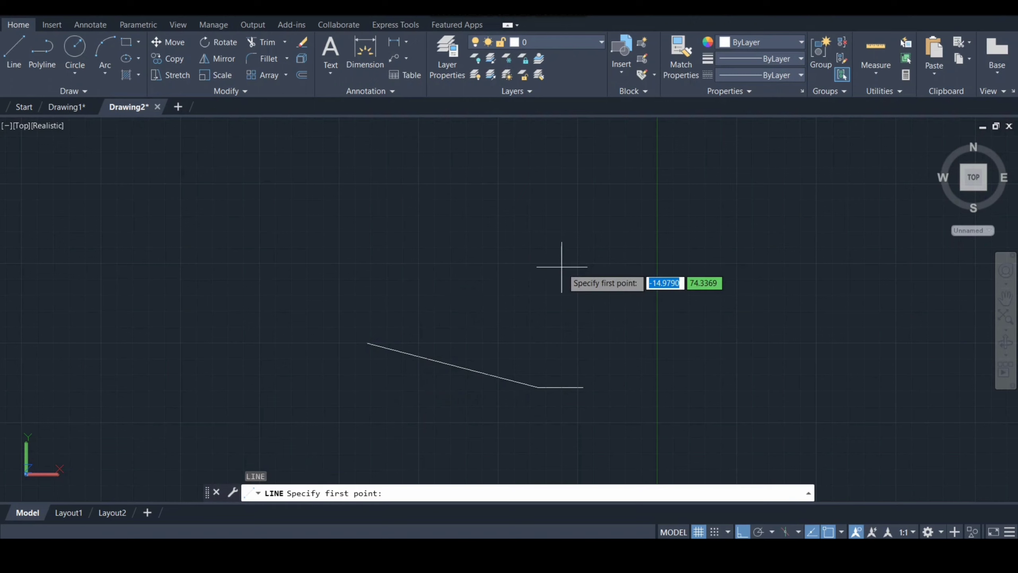
{"action": "left_click", "coordinate": [583, 387]}
{"action": "type", "text": "3"}
{"action": "key", "text": "Return"}
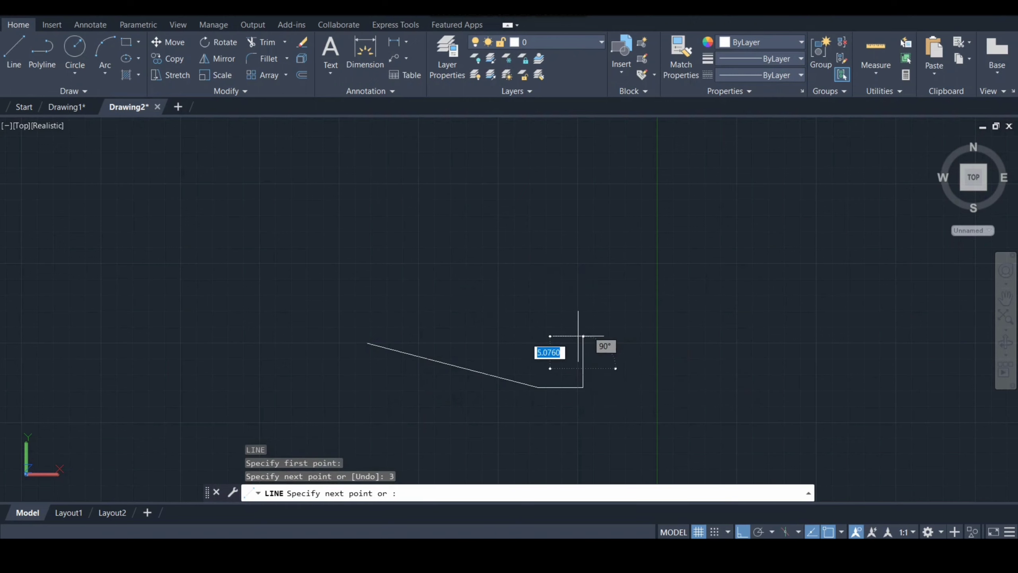
{"action": "type", "text": "5"}
{"action": "key", "text": "Return"}
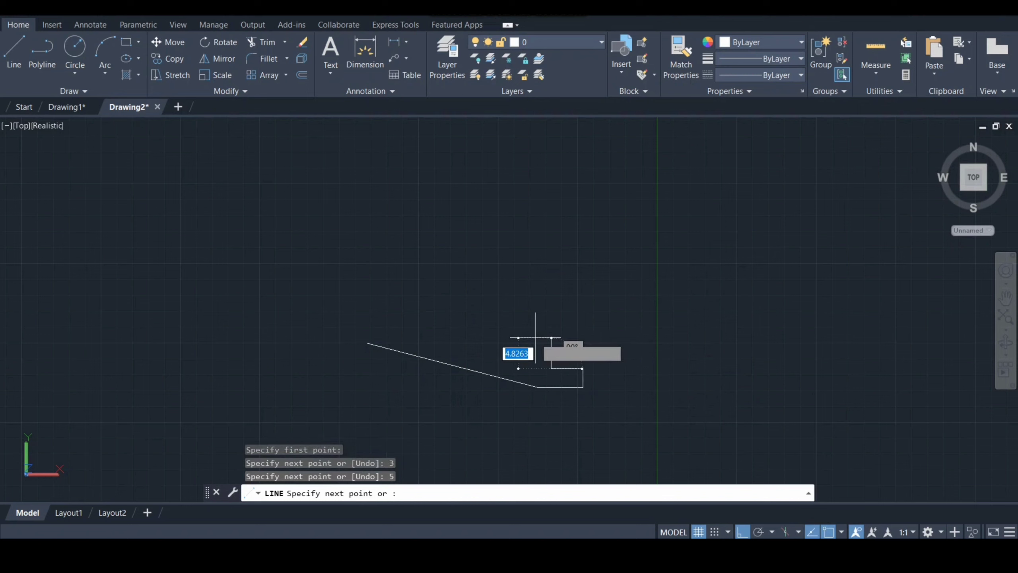
{"action": "key", "text": "Escape"}
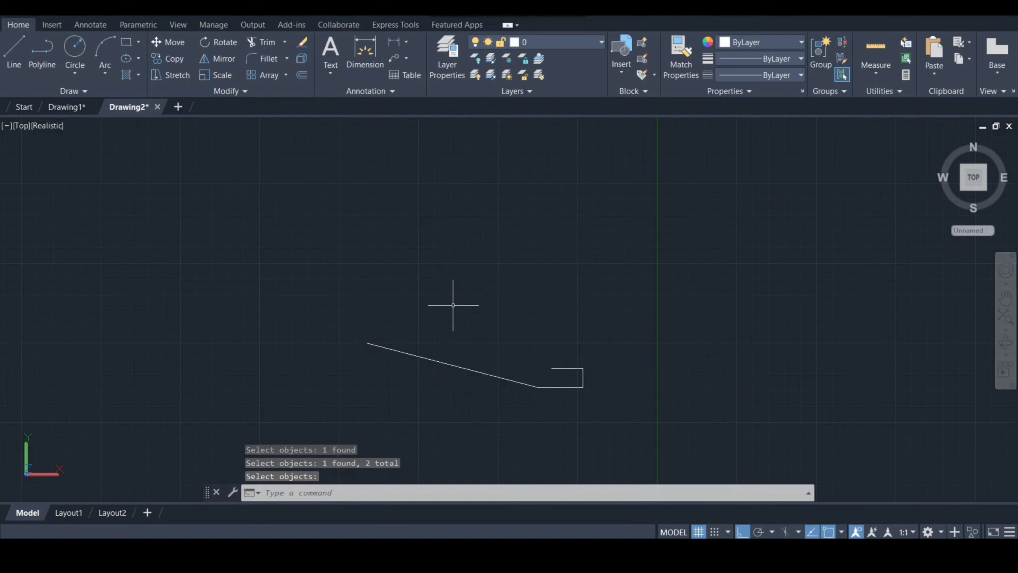
- Undo the last erase to bring back the horizontal and vertical construction lines
{"action": "type", "text": "l"}
{"action": "key", "text": "Return"}
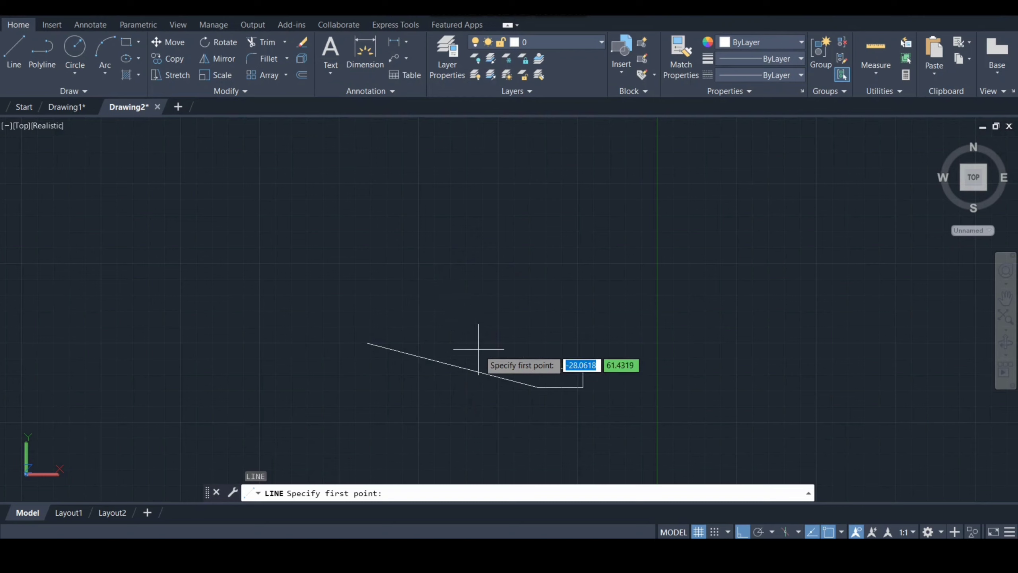
{"action": "key", "text": "Escape"}
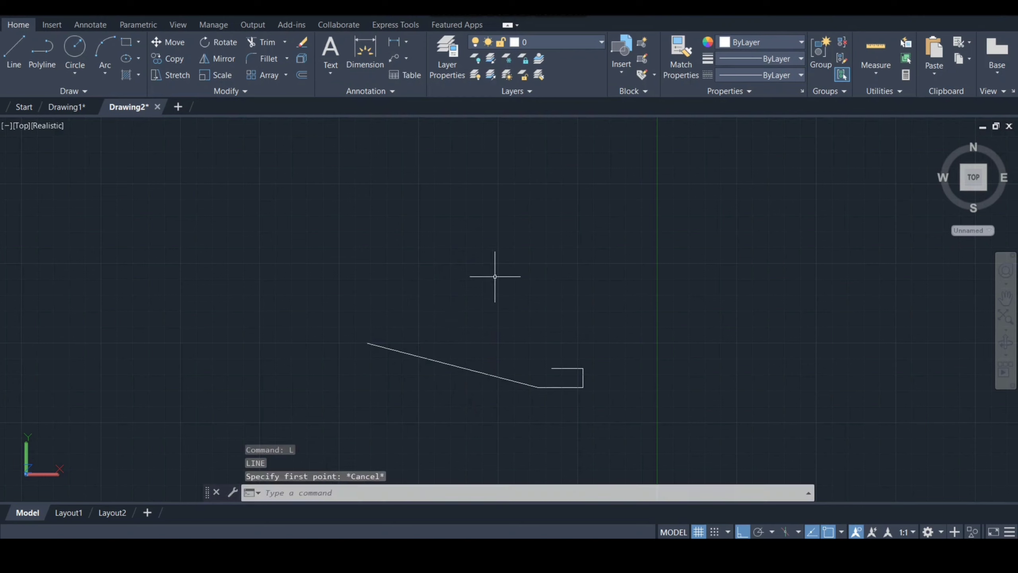
{"action": "key", "text": "ctrl+z"}
{"action": "key", "text": "ctrl+z"}
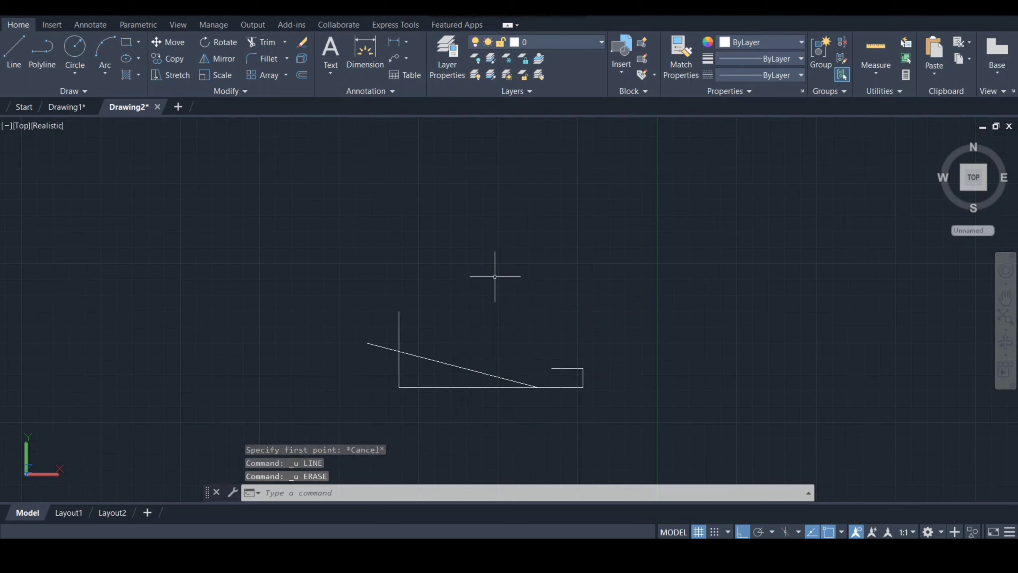
- Draw a slanted line from the 5-unit line's left end to the top of the vertical construction line
{"action": "type", "text": "l"}
{"action": "key", "text": "Return"}
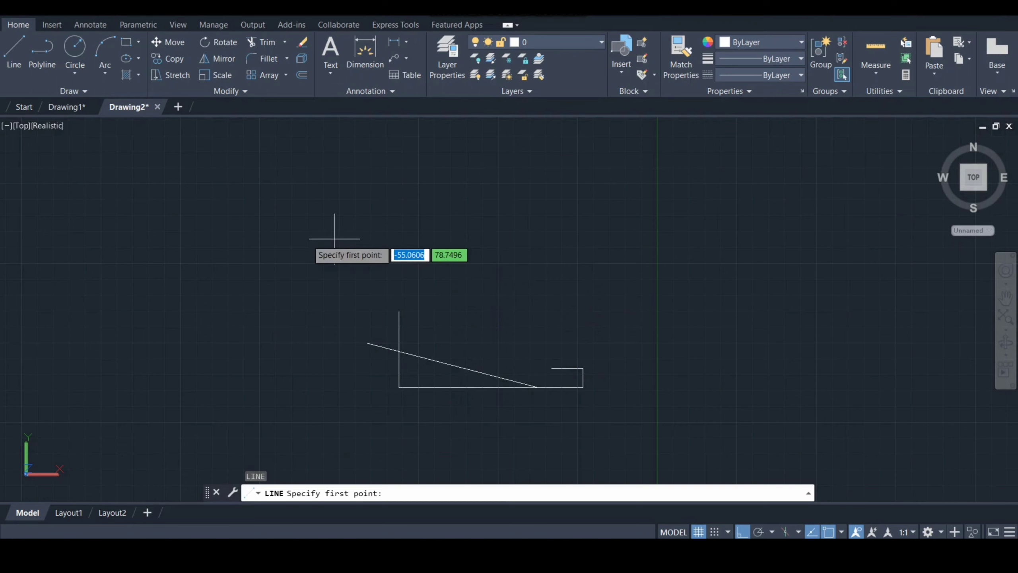
{"action": "left_click", "coordinate": [551, 368]}
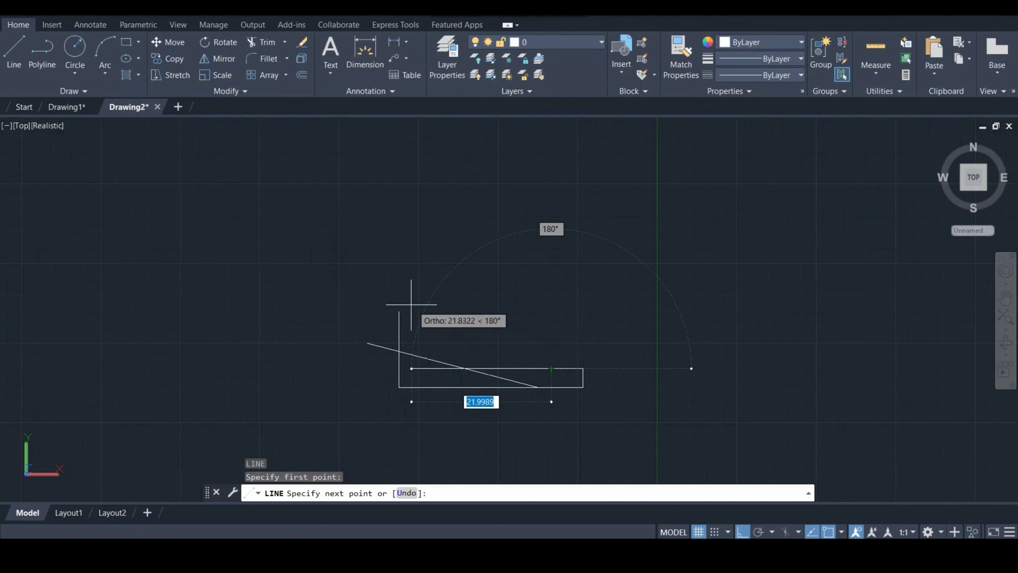
{"action": "left_click", "coordinate": [400, 309]}
{"action": "key", "text": "Escape"}
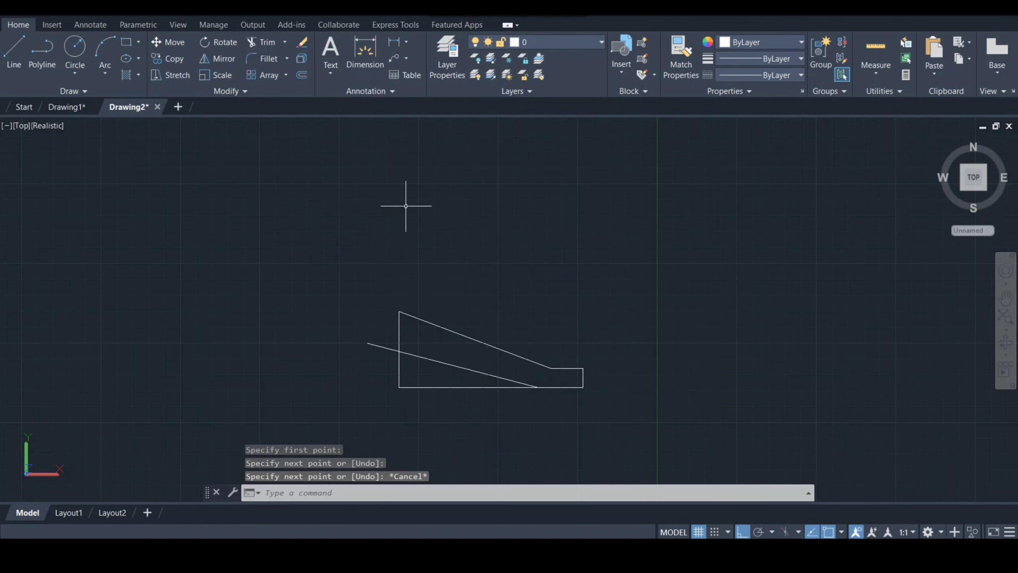
- Erase the vertical and horizontal construction lines below the upper slanted line
{"action": "type", "text": "e"}
{"action": "key", "text": "Return"}
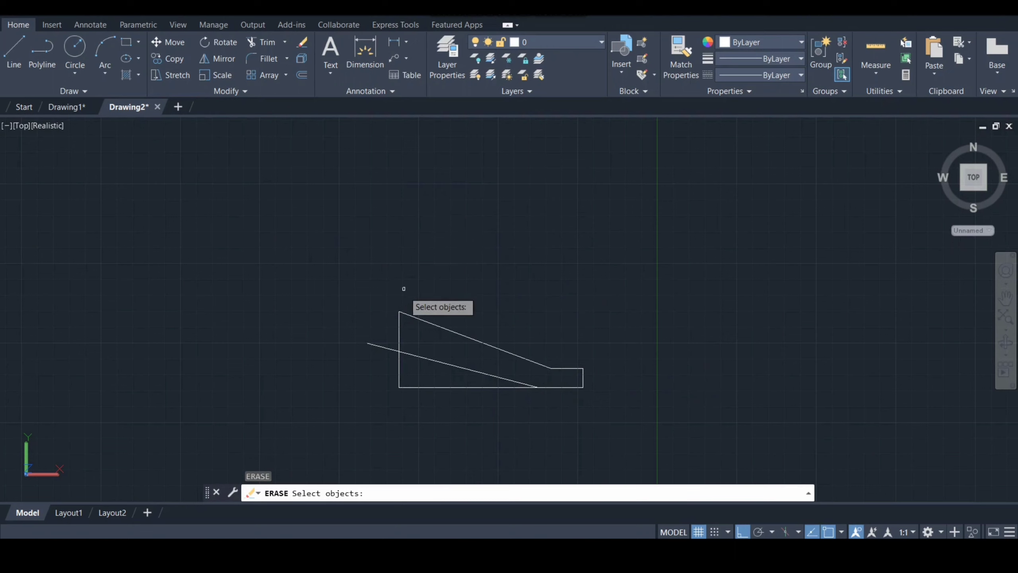
{"action": "left_click", "coordinate": [399, 328]}
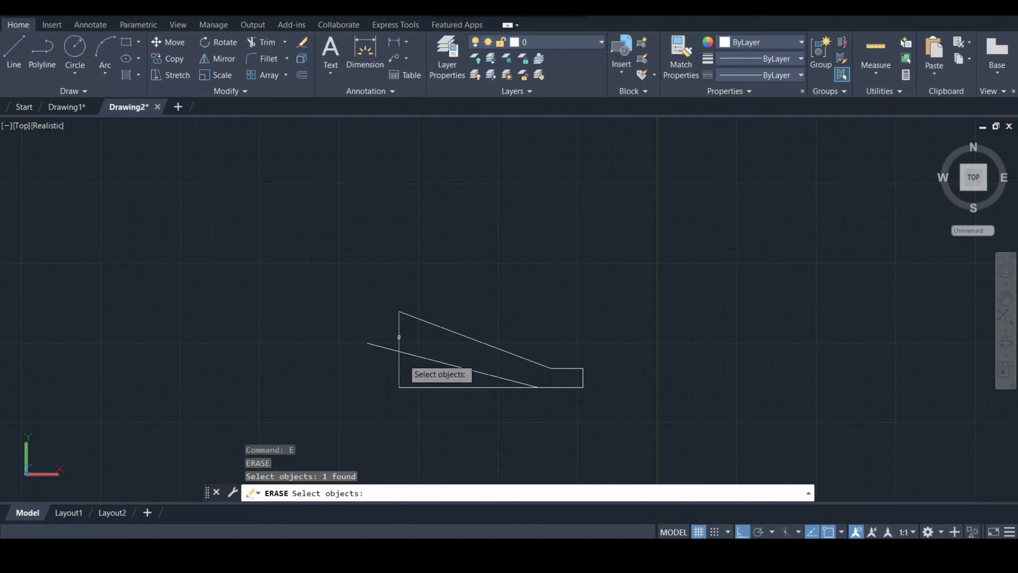
{"action": "left_click", "coordinate": [428, 386]}
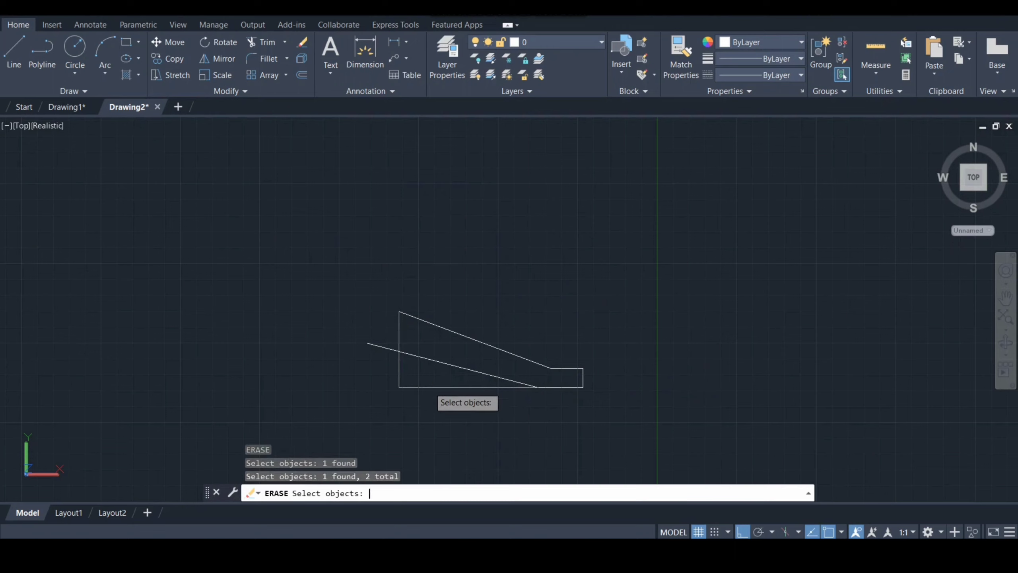
{"action": "key", "text": "Return"}
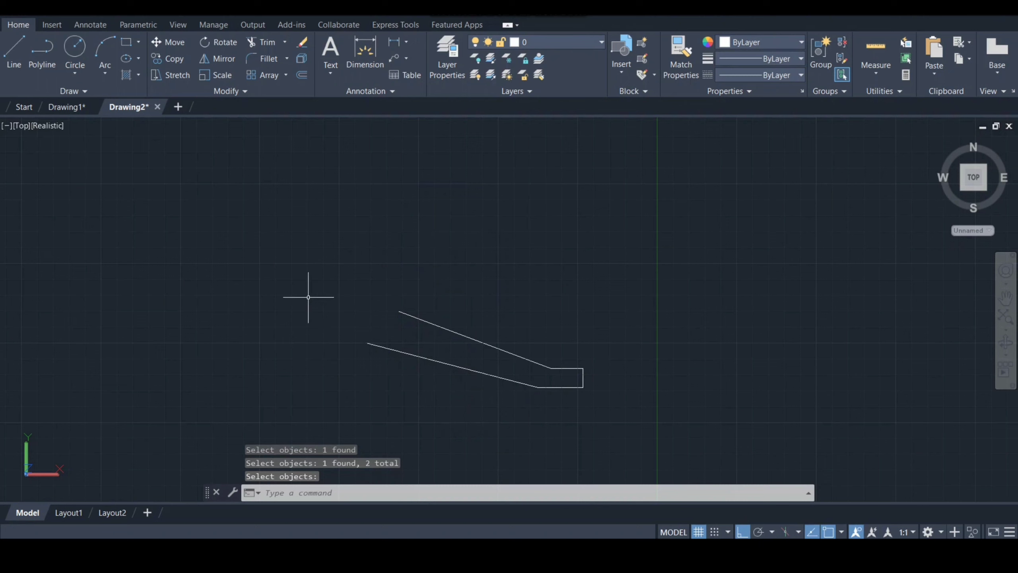
{"action": "type", "text": "f"}
{"action": "key", "text": "Return"}
{"action": "type", "text": "r"}
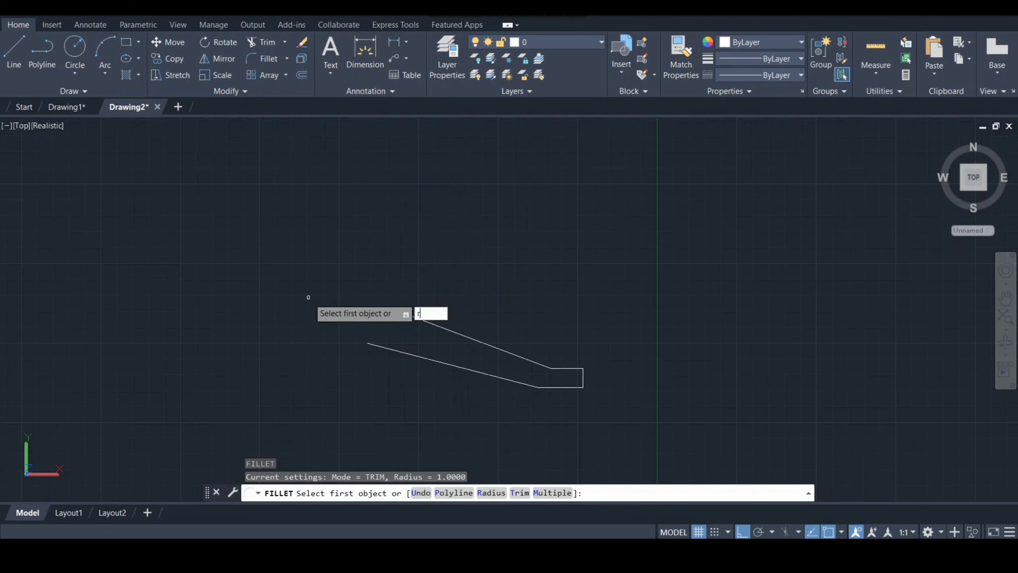
{"action": "key", "text": "Return"}
{"action": "key", "text": "Escape"}
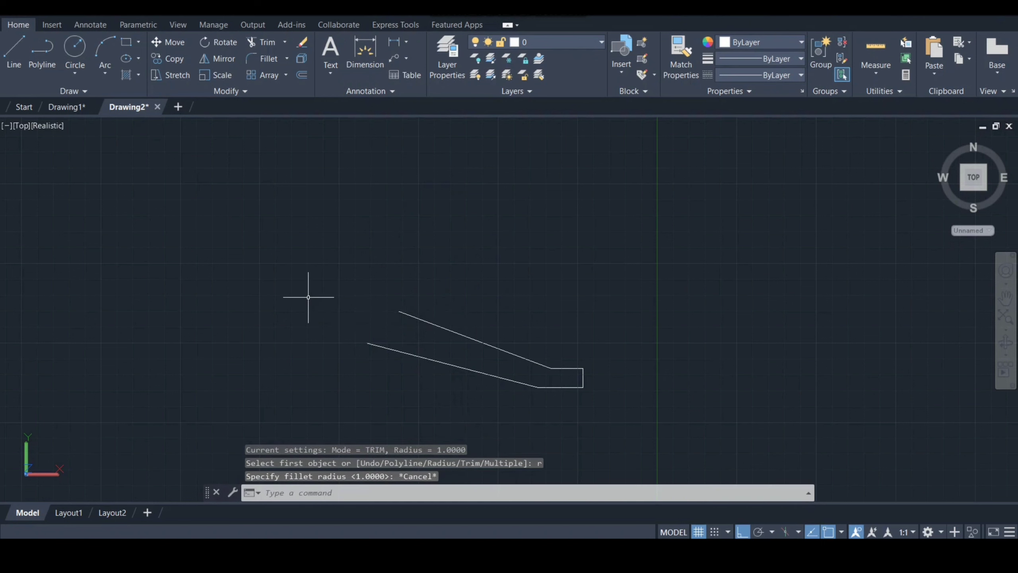
- Try a 65-unit vertical line upward from the lower slanted line's left end, and undo it
{"action": "type", "text": "l"}
{"action": "key", "text": "Return"}
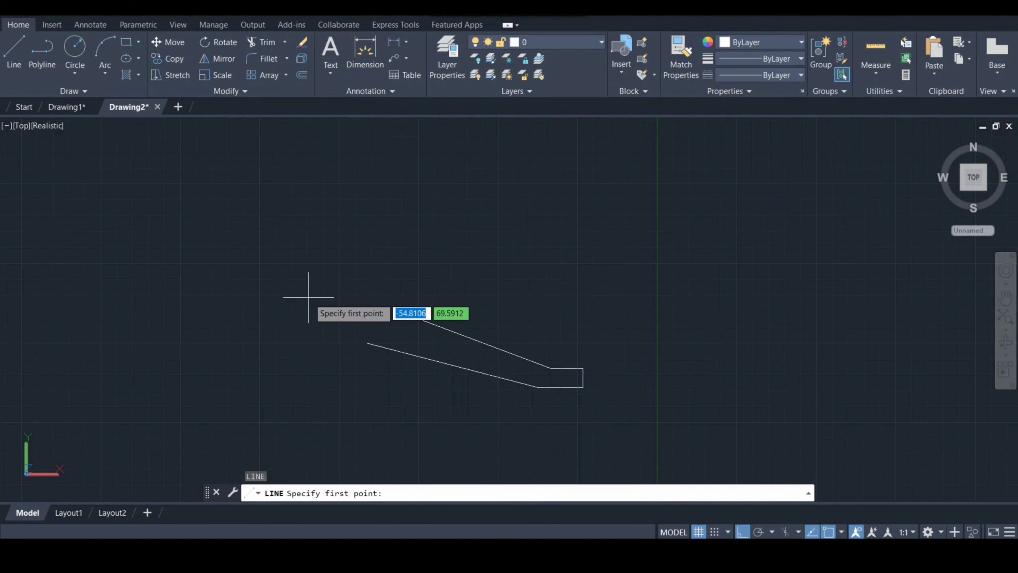
{"action": "left_click", "coordinate": [367, 343]}
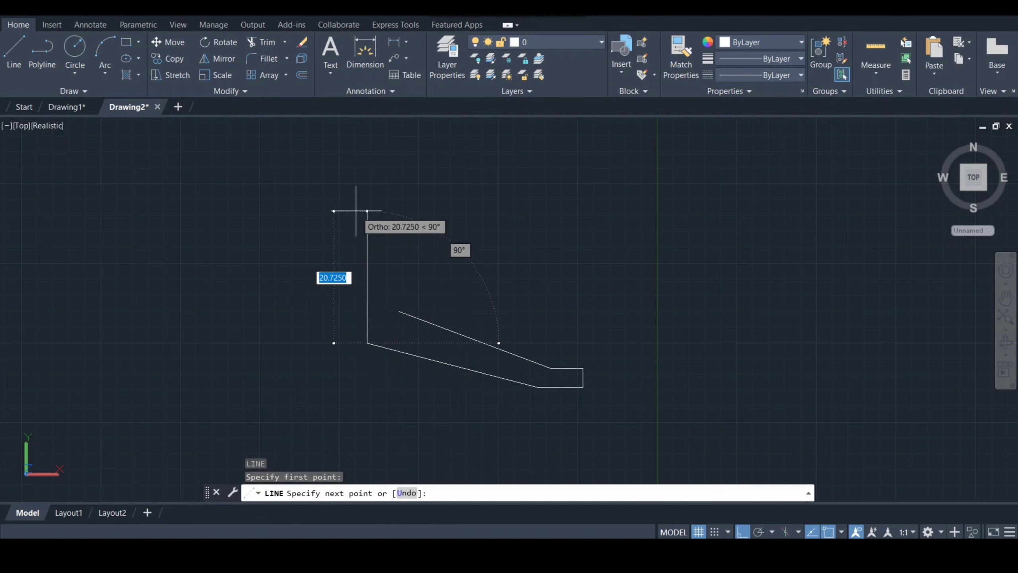
{"action": "type", "text": "6"}
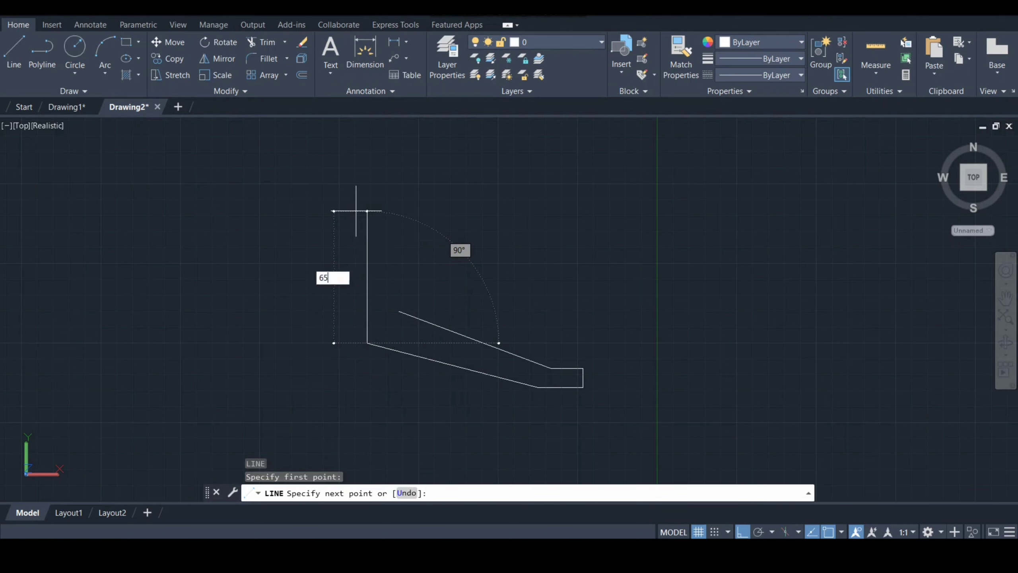
{"action": "type", "text": "5"}
{"action": "key", "text": "Return"}
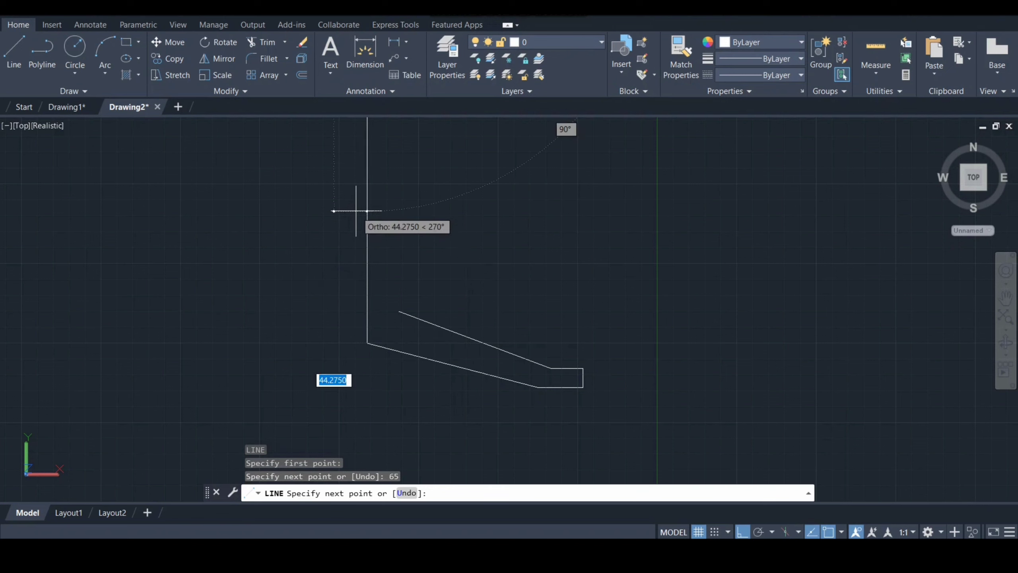
{"action": "key", "text": "Escape"}
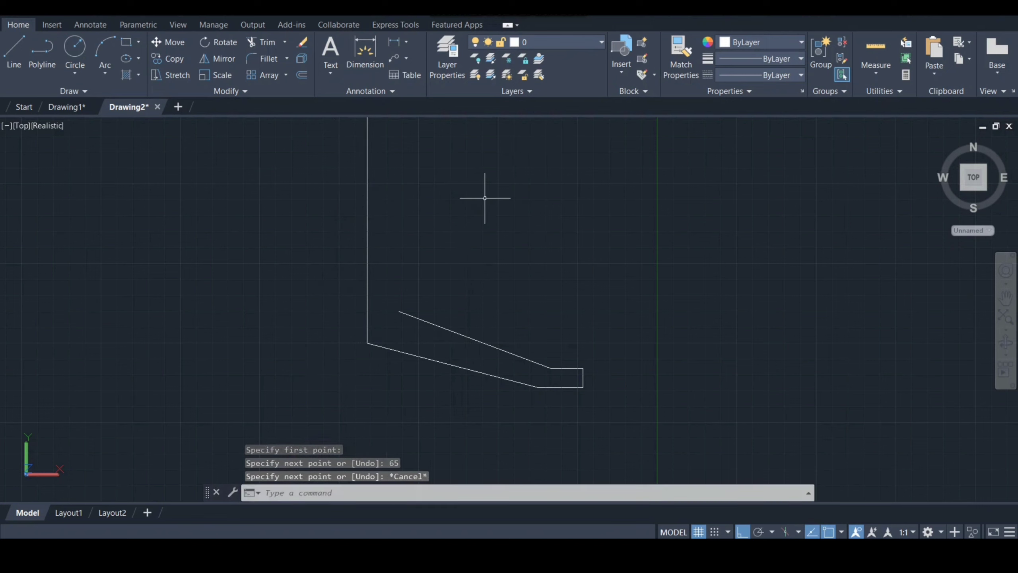
{"action": "key", "text": "ctrl+z"}
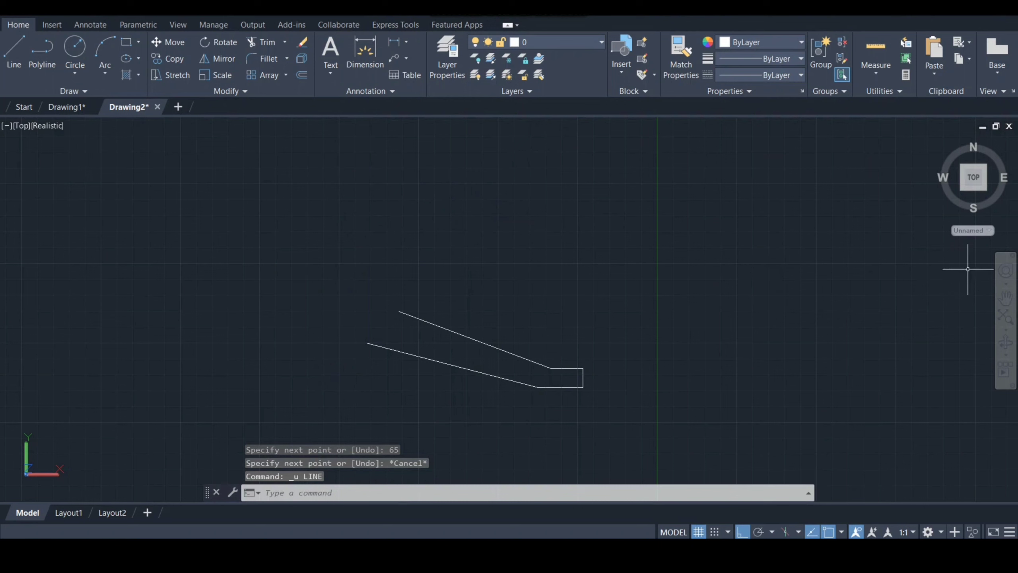
- Draw a 65-unit vertical line upward from the left end of the lower slanted line
{"action": "left_click", "coordinate": [1005, 271]}
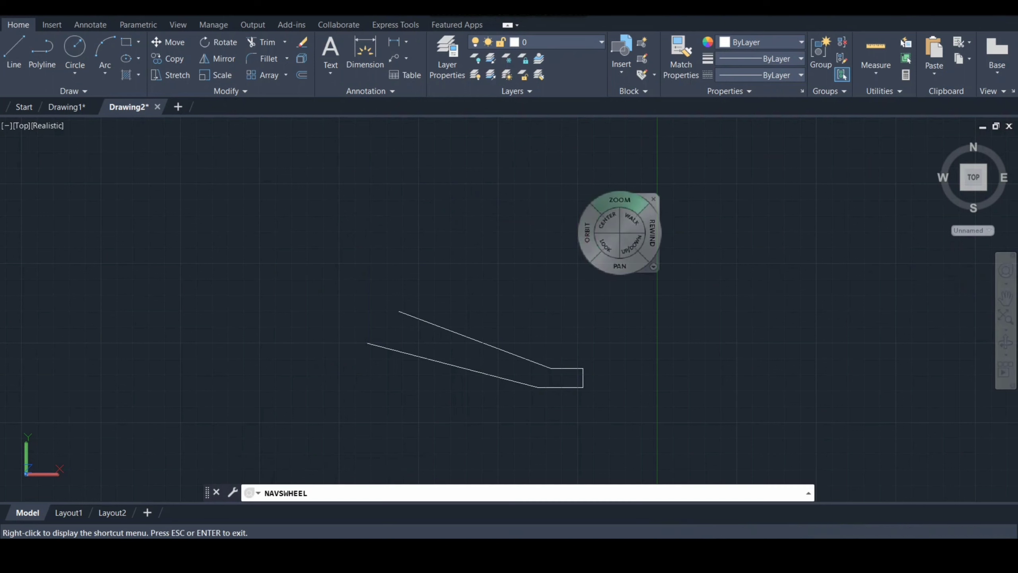
{"action": "left_click_drag", "start_coordinate": [612, 196], "coordinate": [586, 460]}
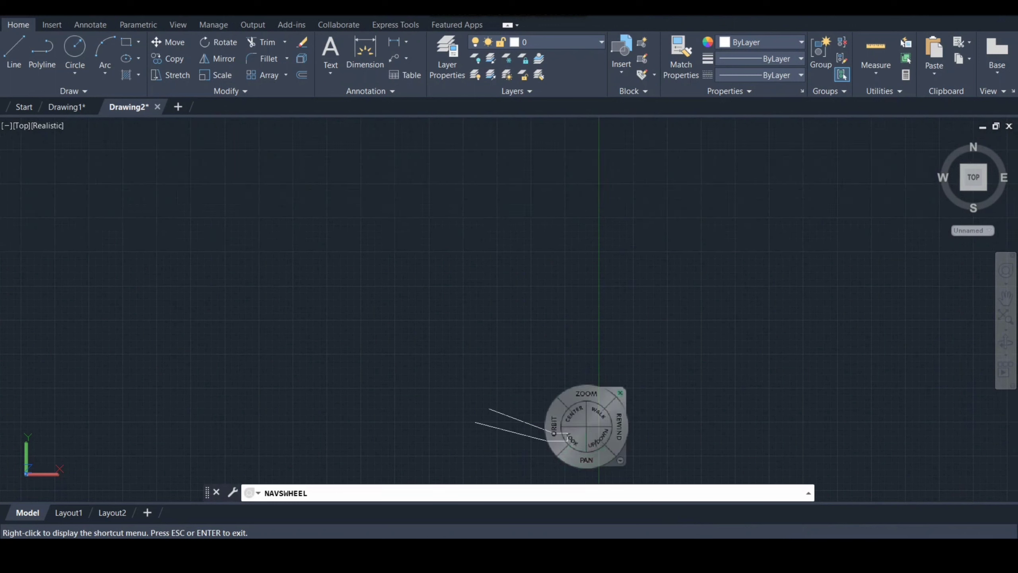
{"action": "key", "text": "Escape"}
{"action": "type", "text": "l"}
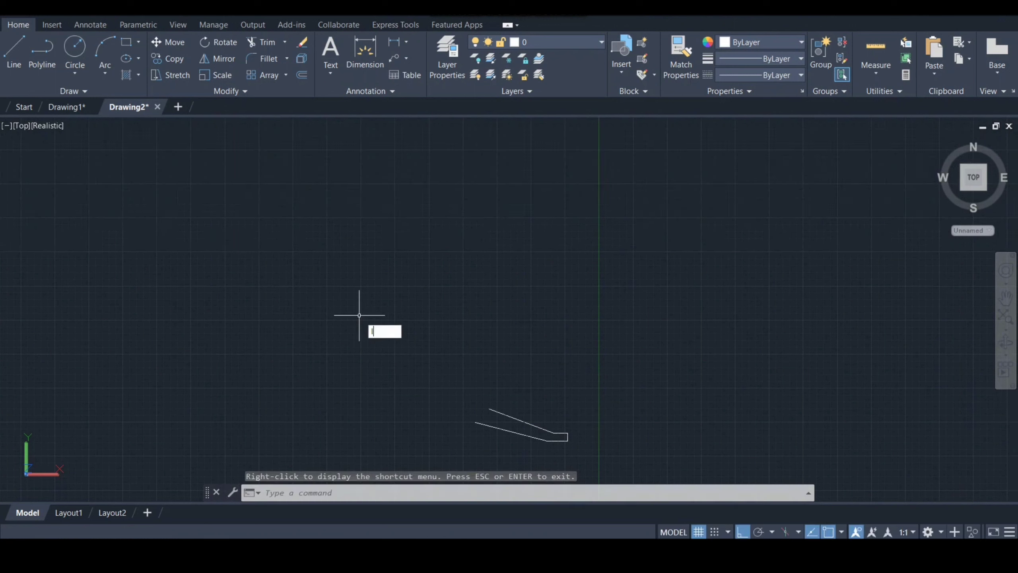
{"action": "key", "text": "Return"}
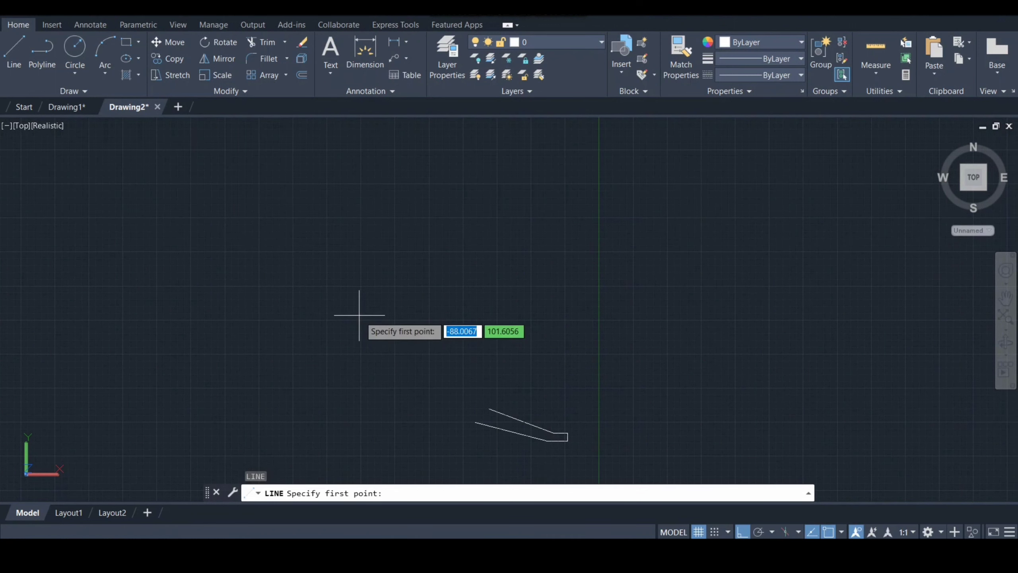
{"action": "left_click", "coordinate": [474, 422]}
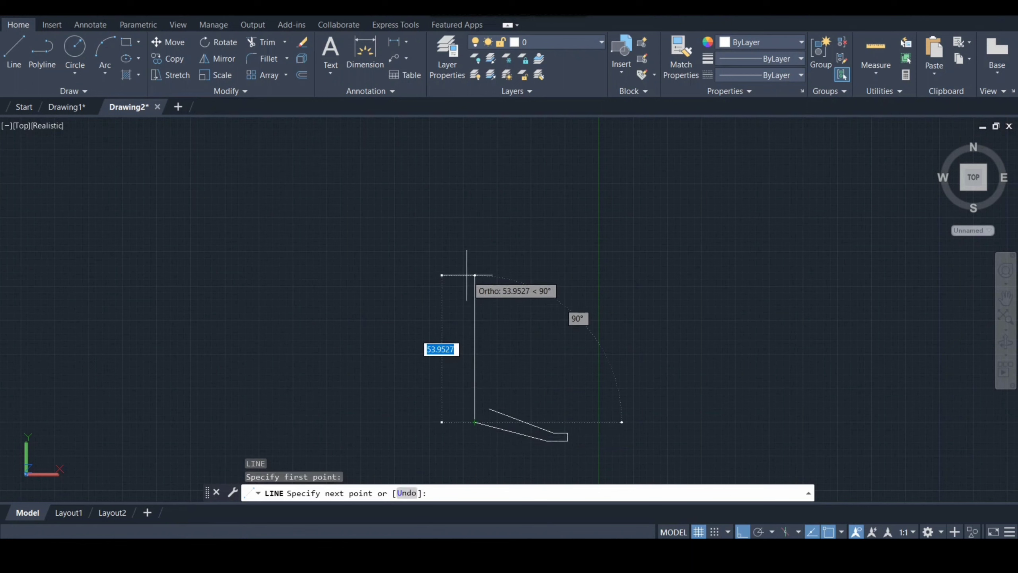
{"action": "type", "text": "65"}
{"action": "key", "text": "Return"}
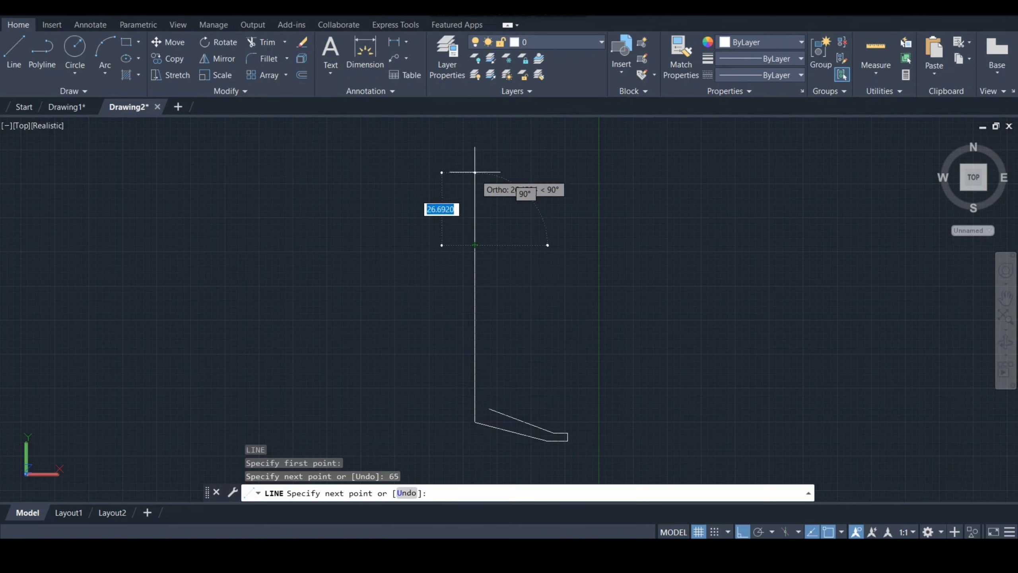
- Continue the line 36 units upward and add a 7-unit horizontal segment to the left from its top
{"action": "type", "text": "3"}
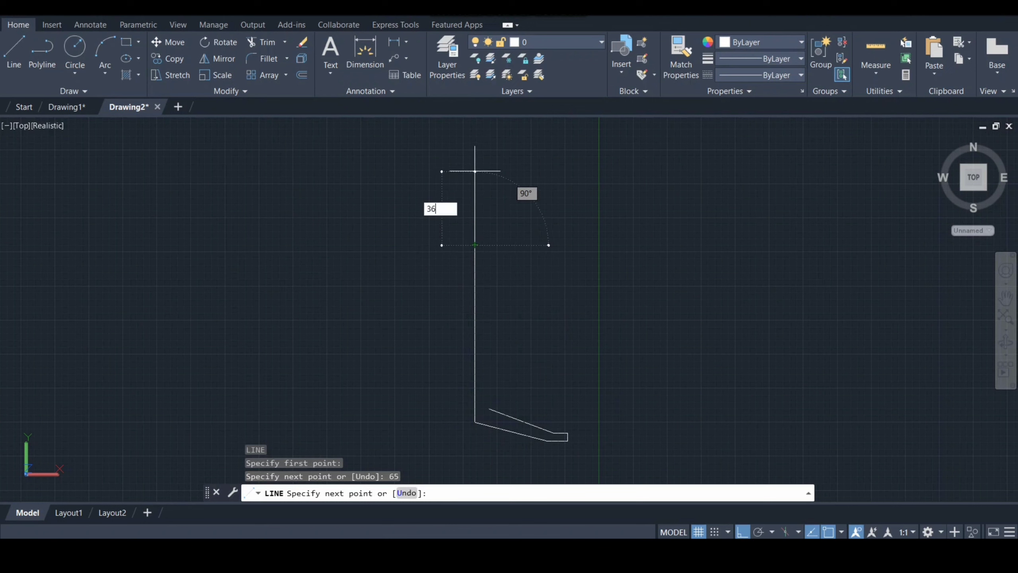
{"action": "type", "text": "6"}
{"action": "key", "text": "Return"}
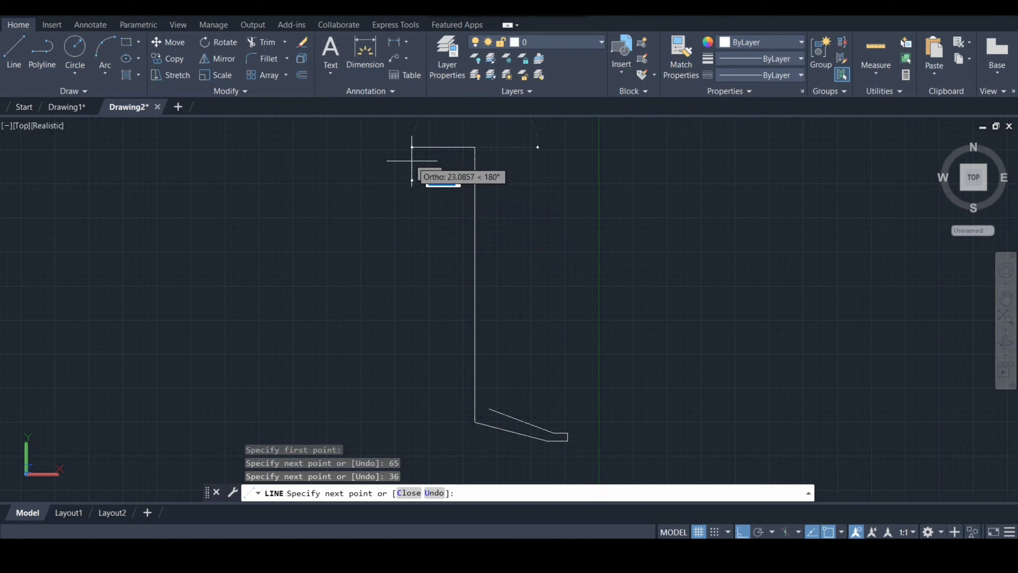
{"action": "type", "text": "7"}
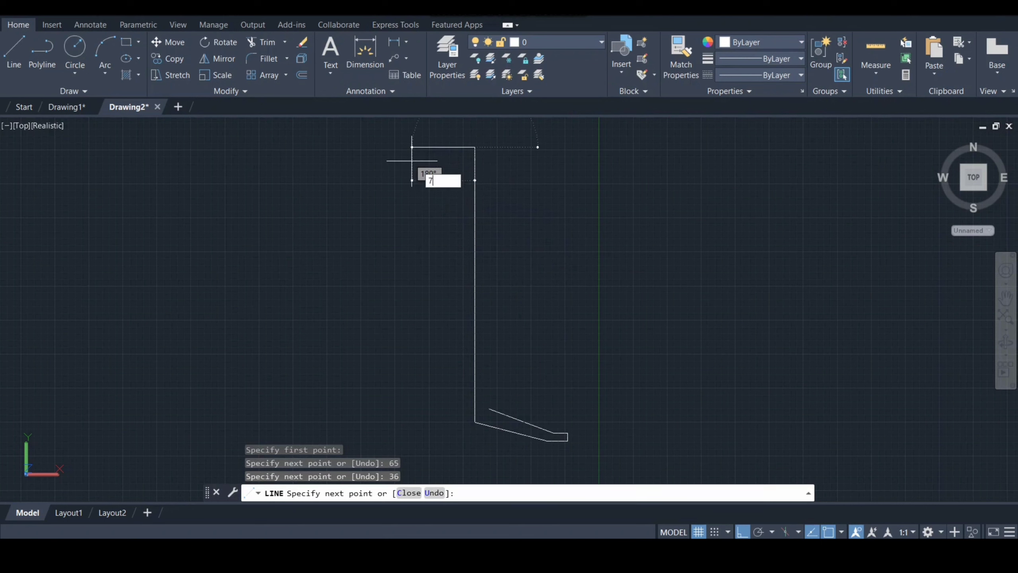
{"action": "key", "text": "Return"}
{"action": "key", "text": "Escape"}
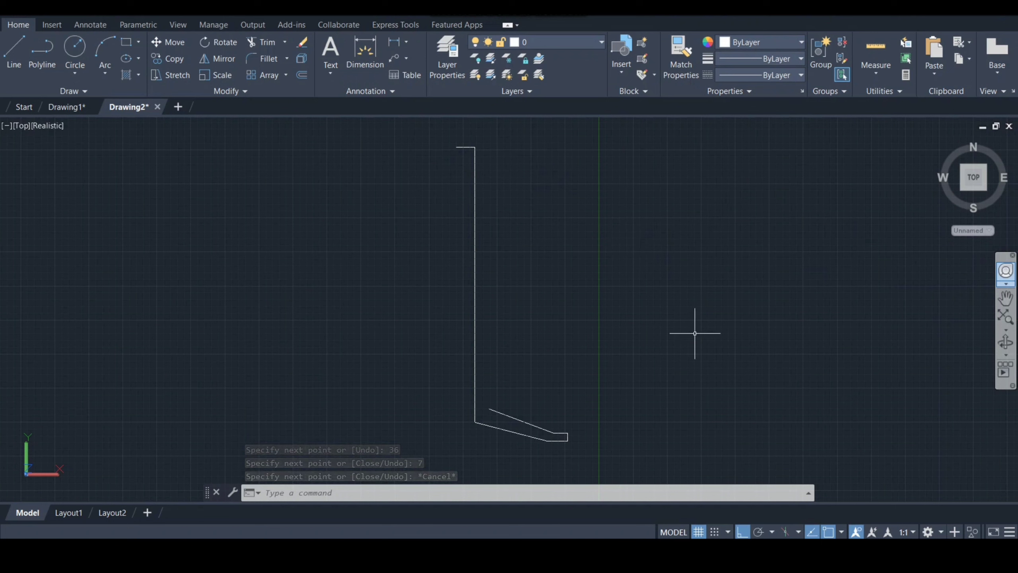
{"action": "key", "text": "Escape"}
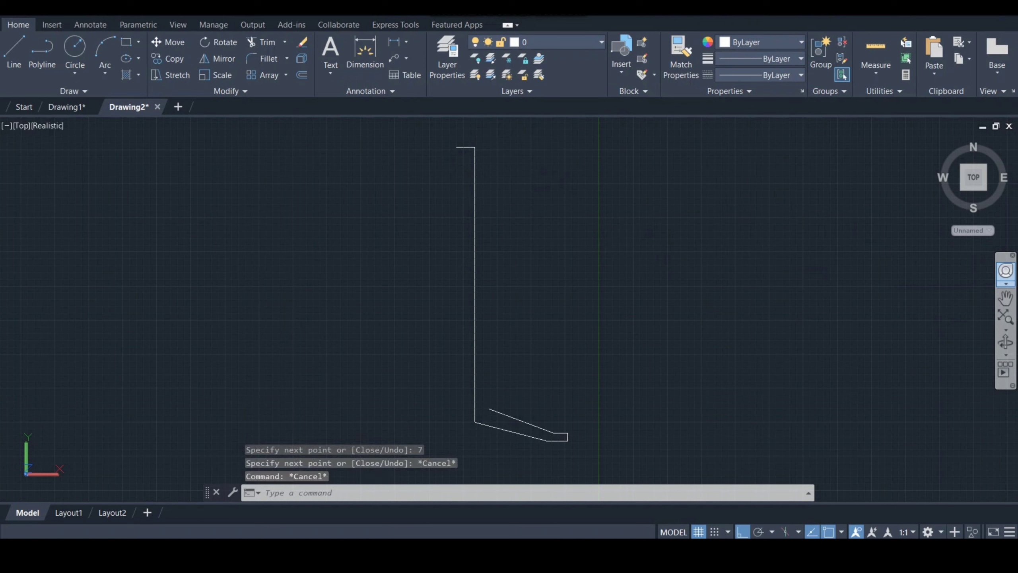
{"action": "key", "text": "Escape"}
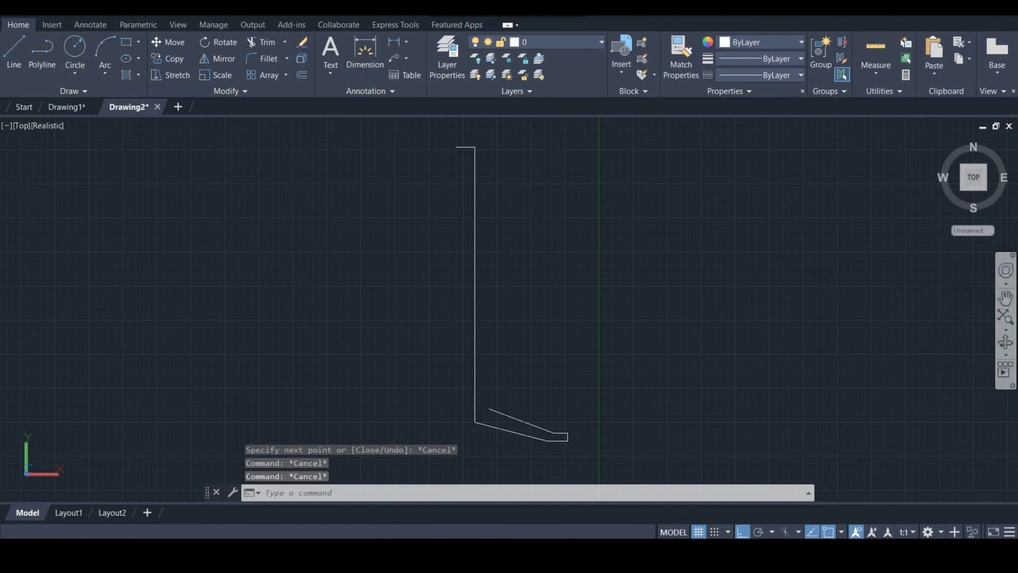
{"action": "left_click", "coordinate": [1005, 271]}
{"action": "mouse_move", "coordinate": [645, 256]}
{"action": "left_mouse_down"}
{"action": "mouse_move", "coordinate": [666, 275]}
{"action": "mouse_move", "coordinate": [657, 363]}
{"action": "left_mouse_up"}
{"action": "key", "text": "Escape"}
{"action": "type", "text": "c"}
{"action": "key", "text": "Return"}
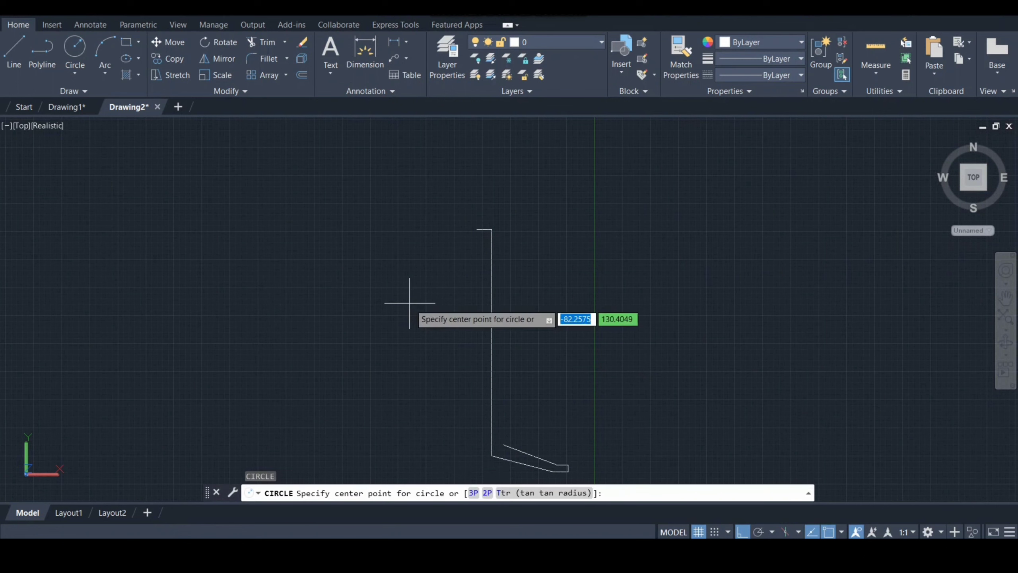
{"action": "left_click", "coordinate": [476, 229]}
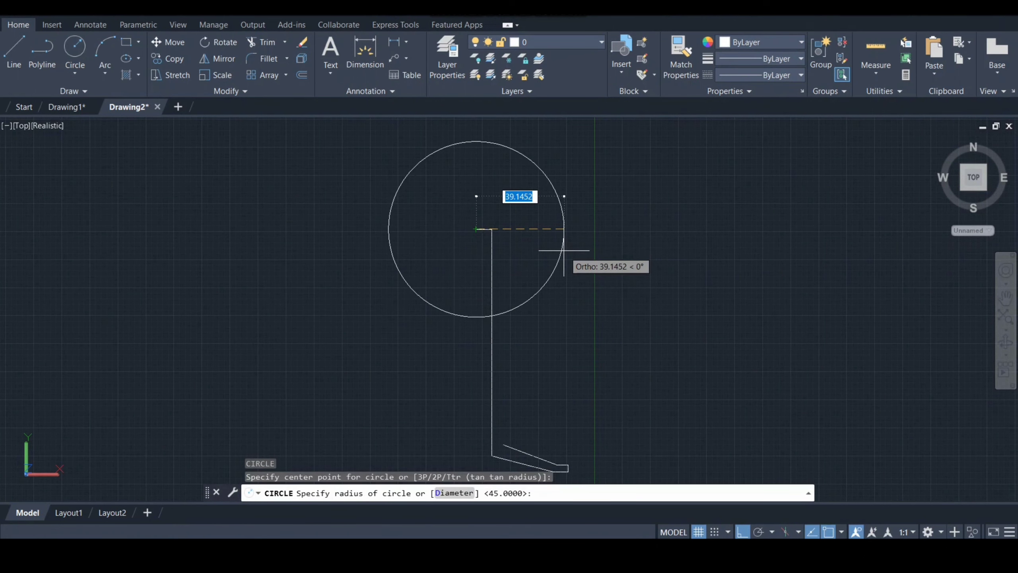
{"action": "key", "text": "Escape"}
- Draw a circle of radius 36 centred on the top end of the 36-unit vertical line
{"action": "type", "text": "c"}
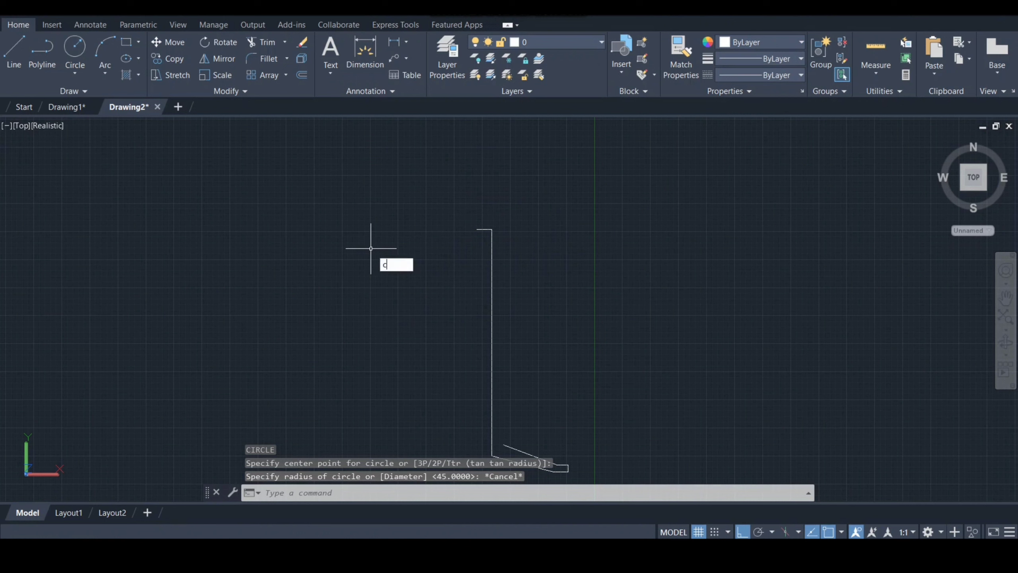
{"action": "key", "text": "Return"}
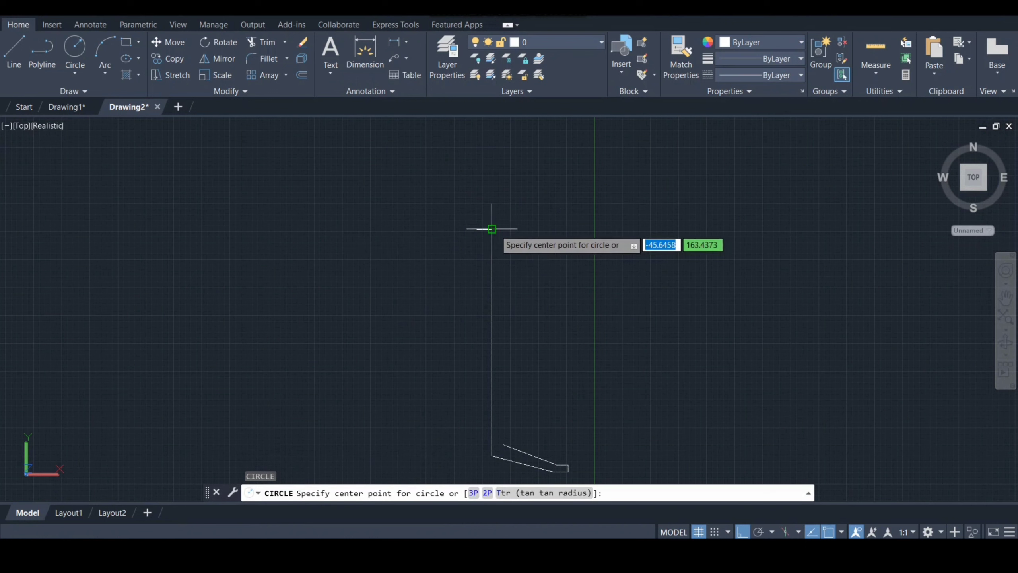
{"action": "left_click", "coordinate": [492, 229]}
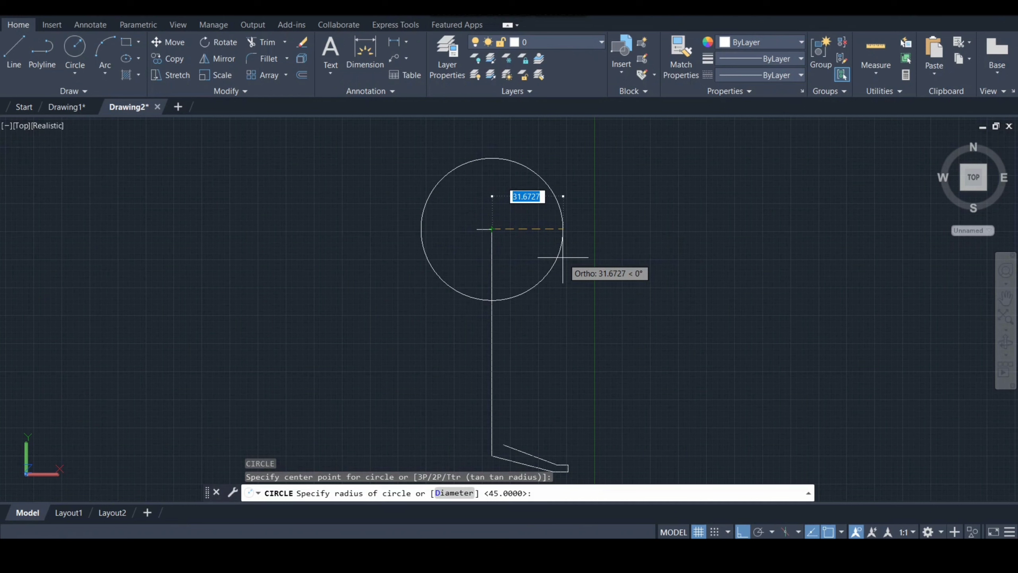
{"action": "type", "text": "36"}
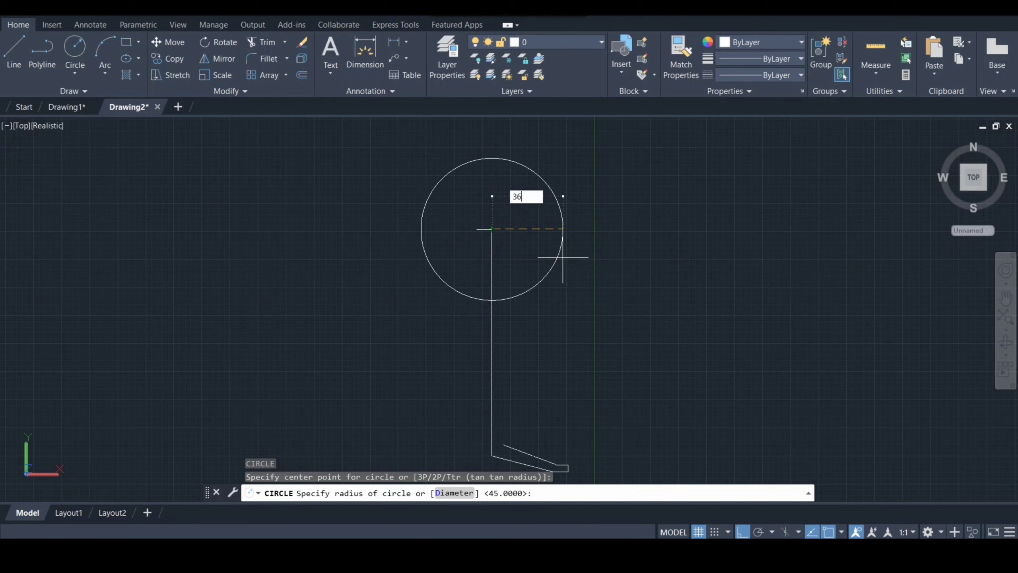
{"action": "key", "text": "Return"}
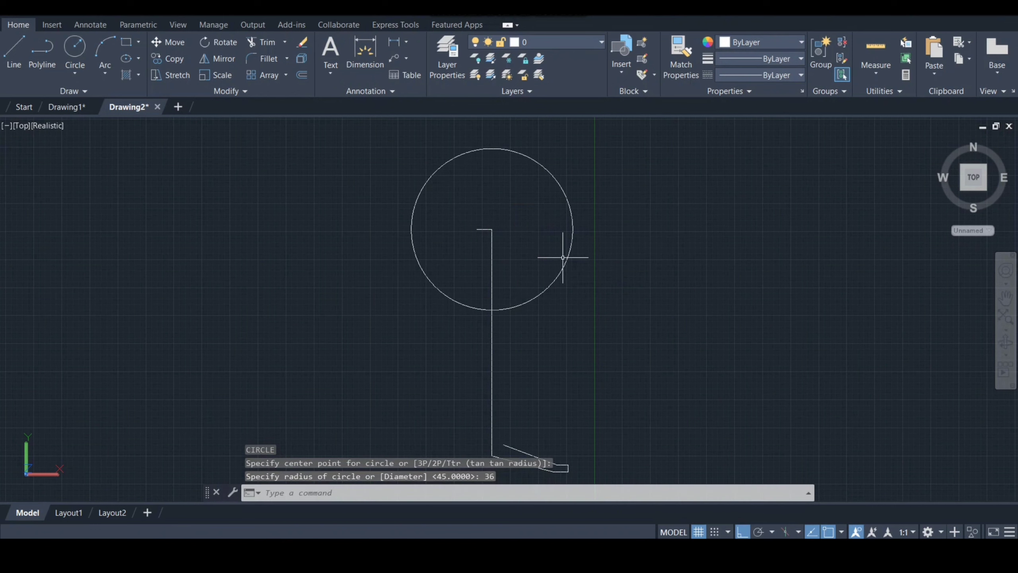
- Draw a circle of radius 45 centred on the left end of the 7-unit horizontal line
{"action": "key", "text": "Return"}
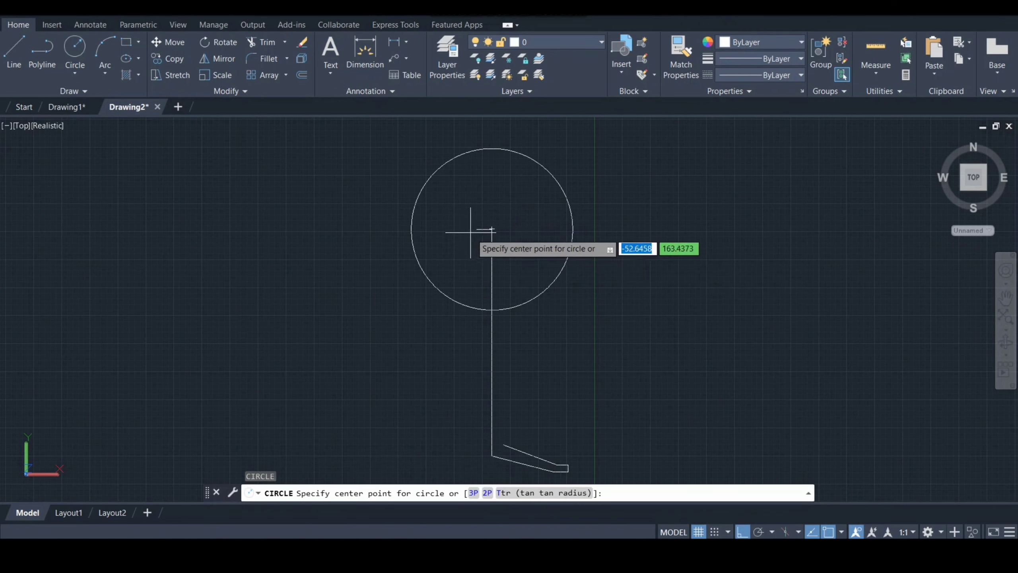
{"action": "left_click", "coordinate": [476, 229]}
{"action": "type", "text": "45"}
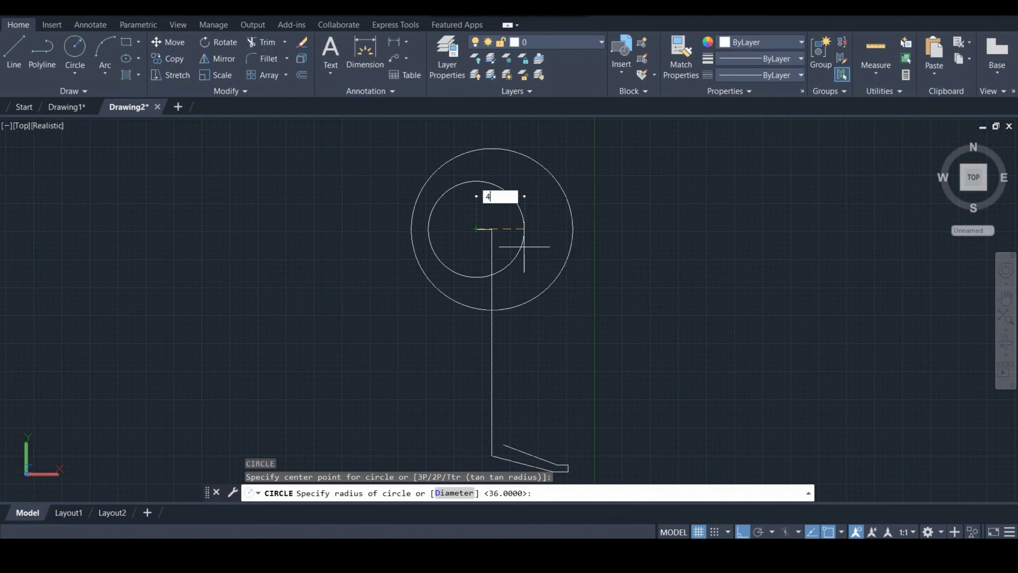
{"action": "key", "text": "Return"}
- Draw a horizontal line from the 36-radius circle's centre to the right, extending past both circles
{"action": "type", "text": "l"}
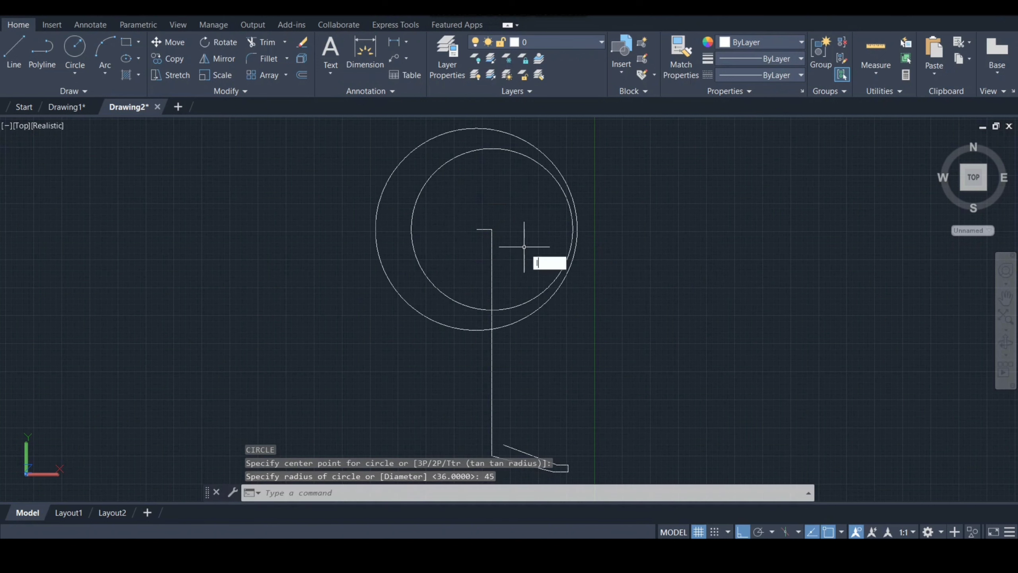
{"action": "key", "text": "Return"}
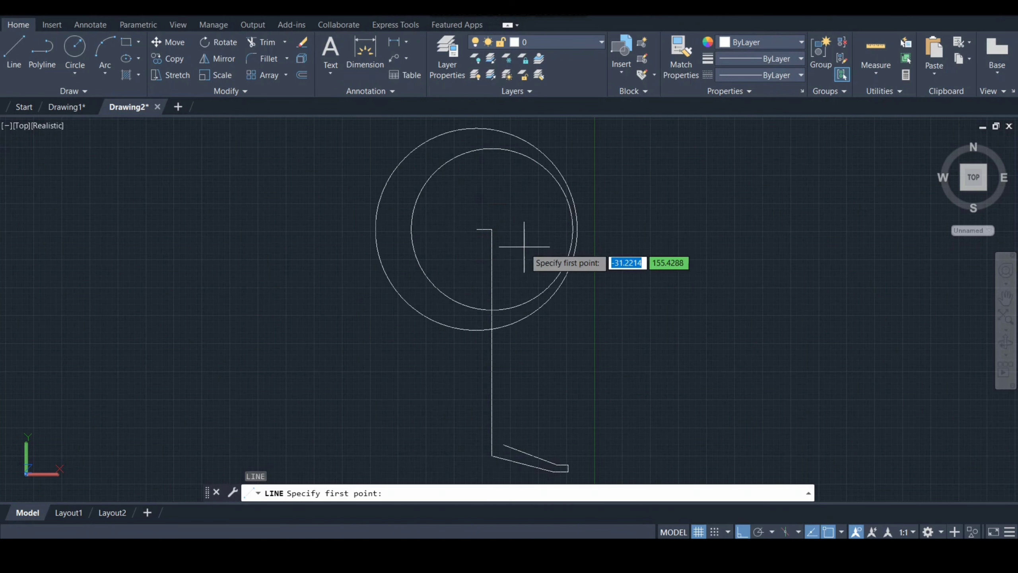
{"action": "left_click", "coordinate": [492, 229]}
{"action": "left_click", "coordinate": [615, 229]}
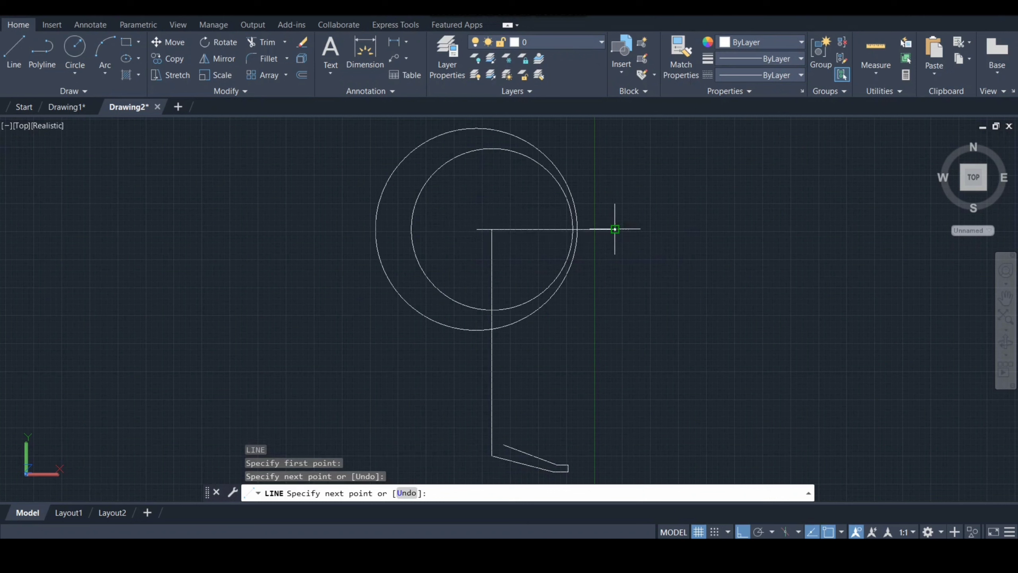
{"action": "key", "text": "Escape"}
- Draw a vertical line from the upper slanted line's left end up into the interior of both circles
{"action": "type", "text": "l"}
{"action": "key", "text": "Return"}
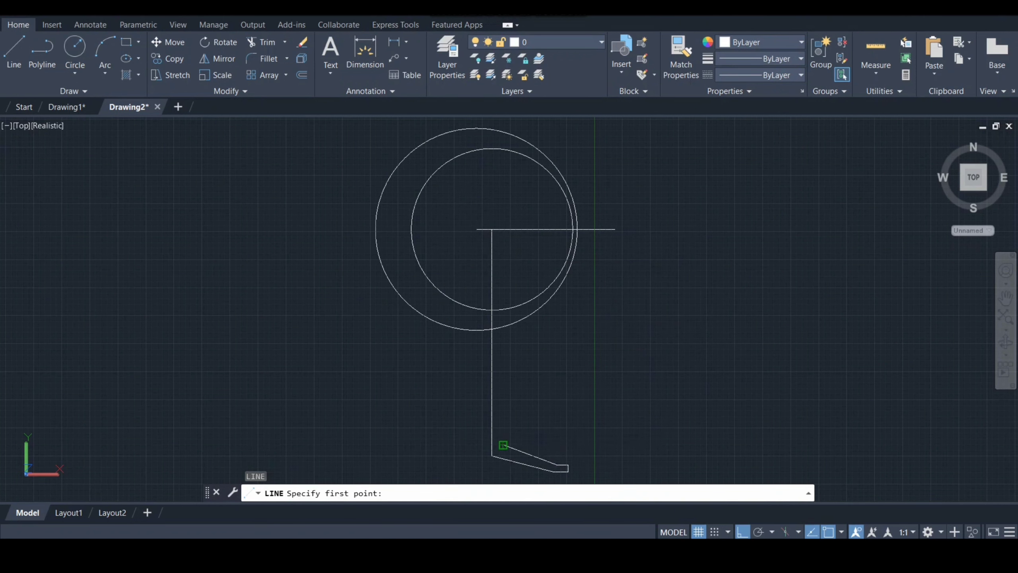
{"action": "left_click", "coordinate": [503, 444]}
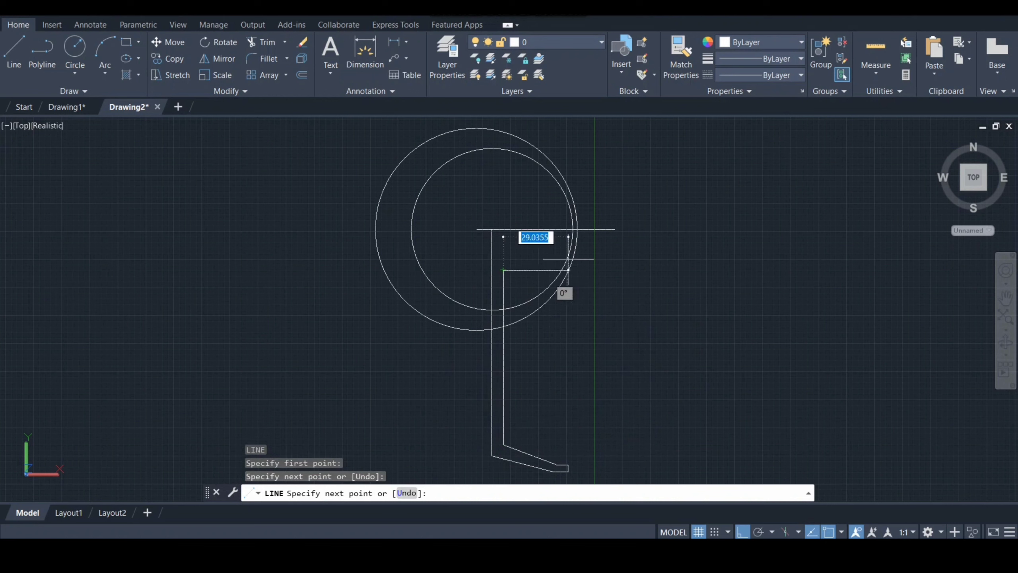
{"action": "key", "text": "Escape"}
- Trim both circles to the arcs below the horizontal line and right of the long vertical line
{"action": "type", "text": "t"}
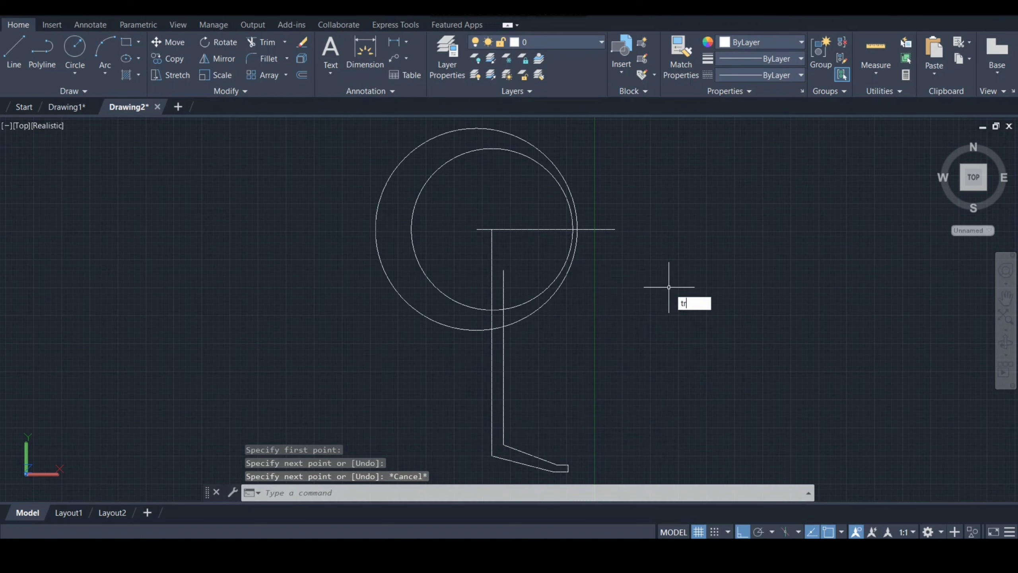
{"action": "type", "text": "r"}
{"action": "key", "text": "Return"}
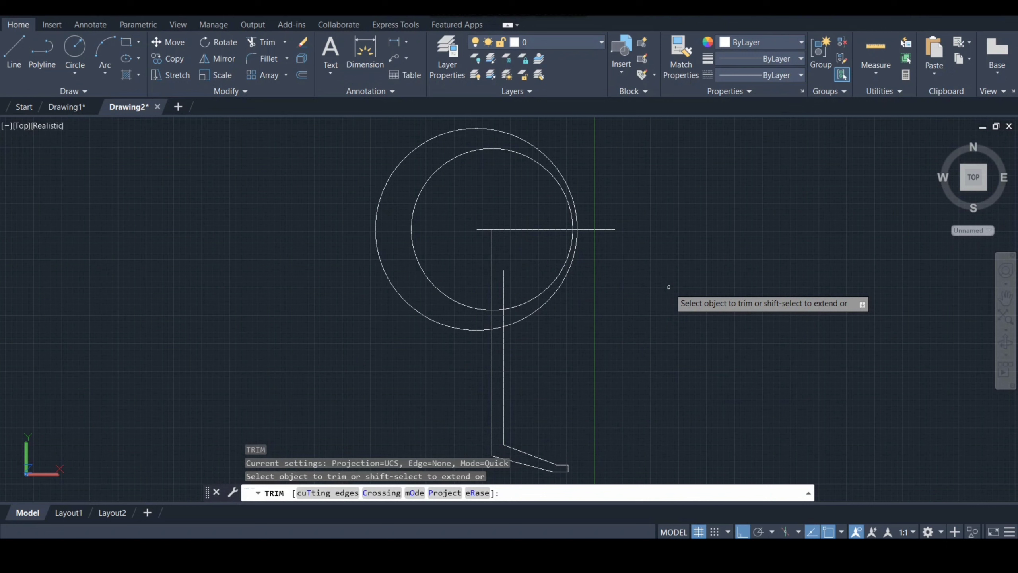
{"action": "left_click", "coordinate": [570, 194]}
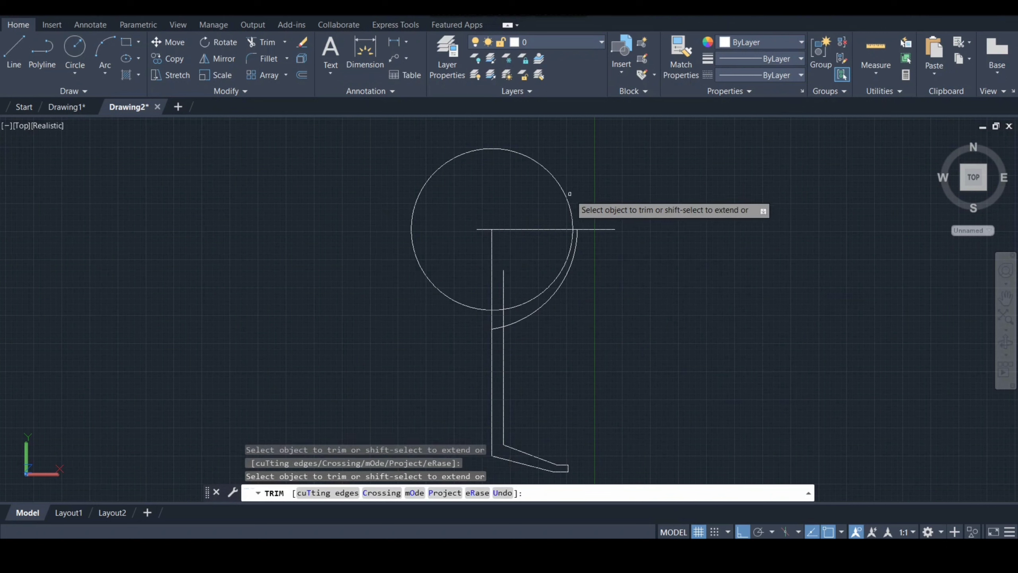
{"action": "left_click", "coordinate": [569, 194]}
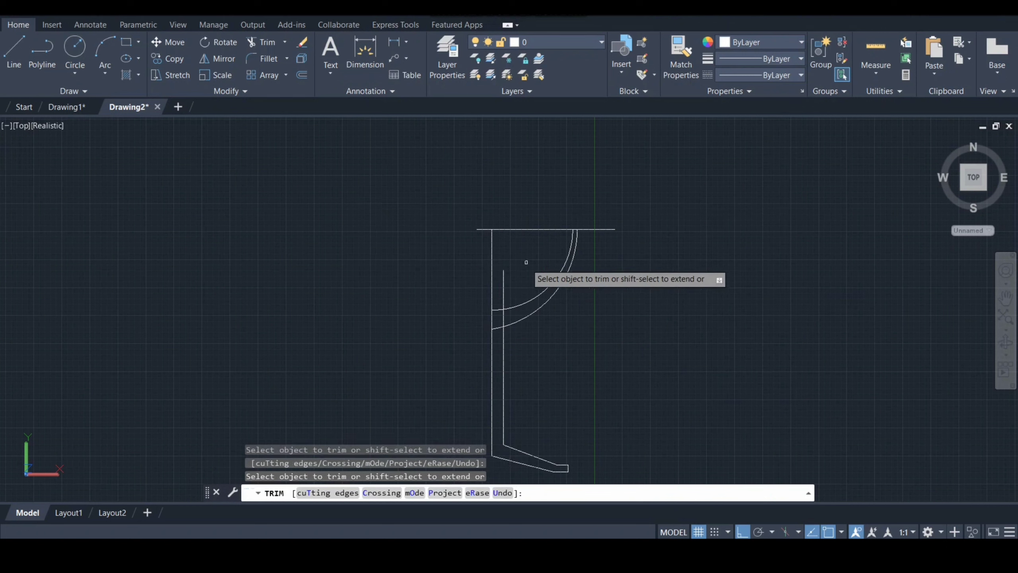
- Trim away the horizontal lines, the vertical line portions above the arcs, and the excess outer arc and line pieces between the two vertical lines
{"action": "left_click", "coordinate": [503, 281]}
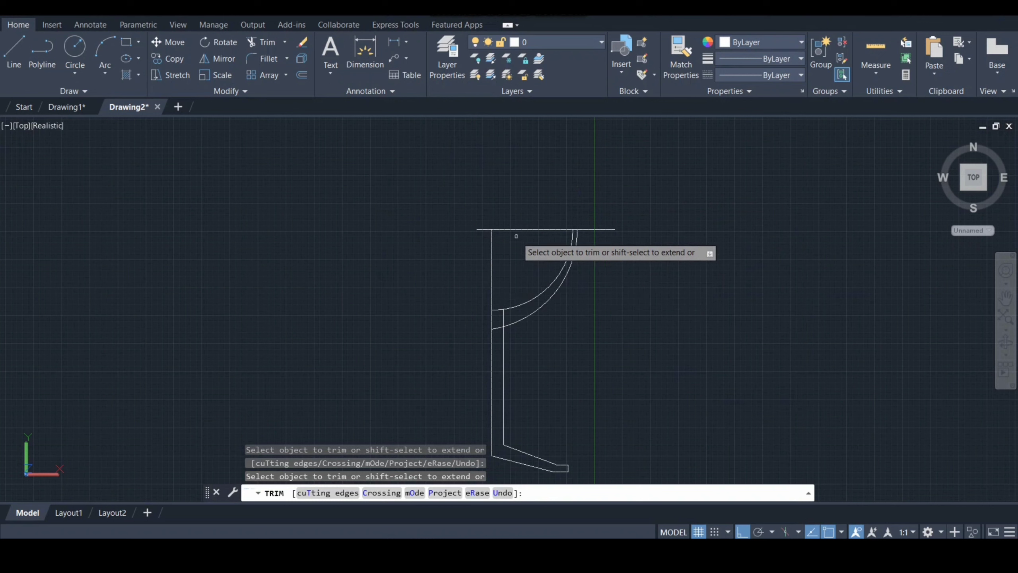
{"action": "left_click", "coordinate": [529, 229]}
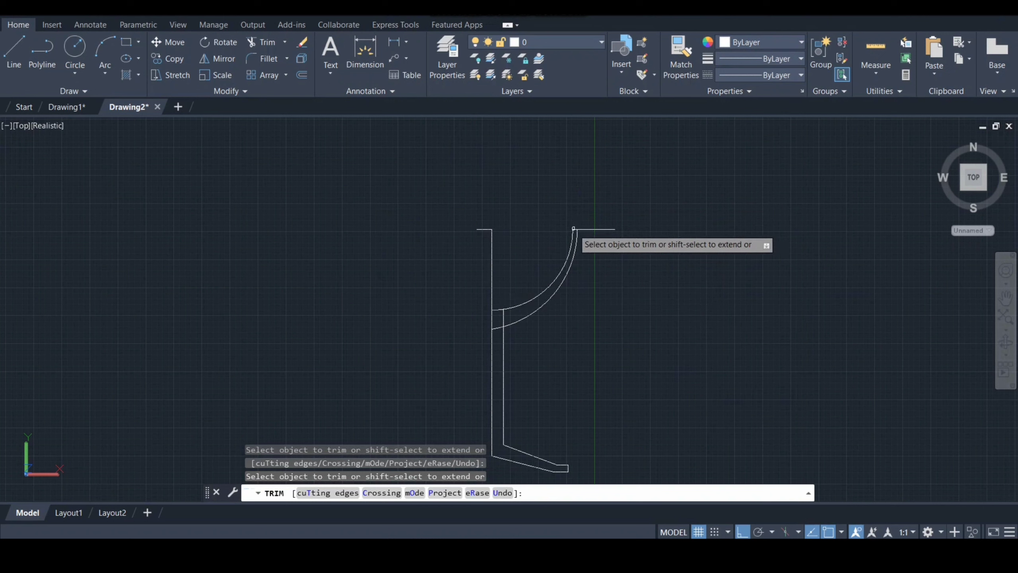
{"action": "left_click", "coordinate": [483, 229]}
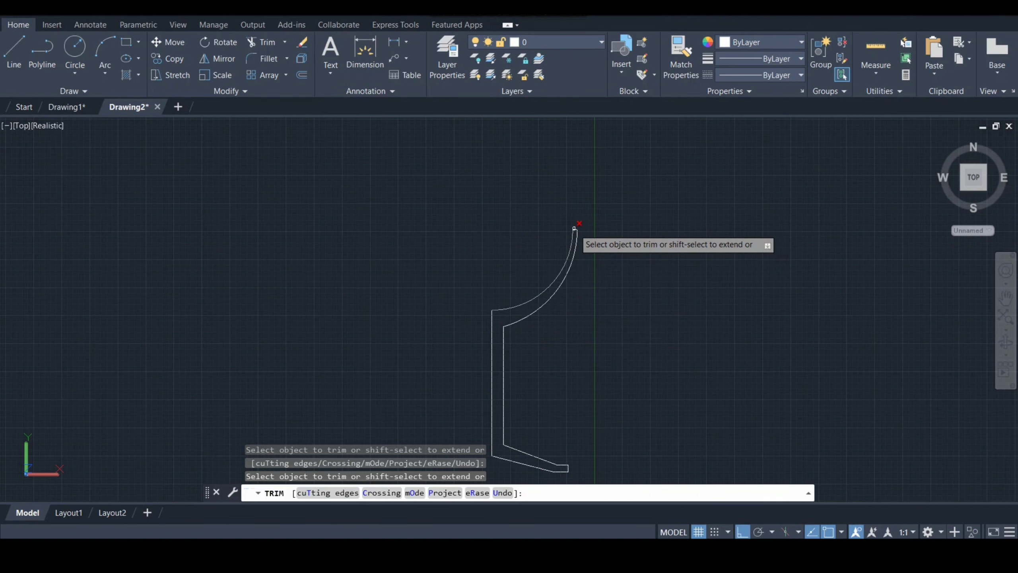
{"action": "scroll", "coordinate": [574, 228], "scroll_direction": "up", "scroll_amount": 2}
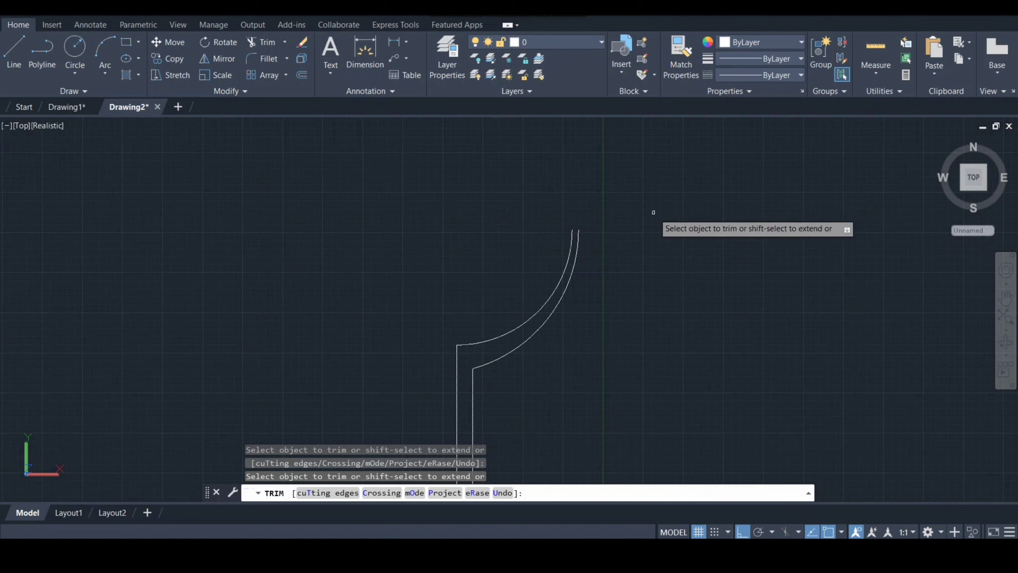
{"action": "key", "text": "Return"}
- Draw a vertical line 22 units upward from the inner arc's upper end
{"action": "type", "text": "l"}
{"action": "key", "text": "Return"}
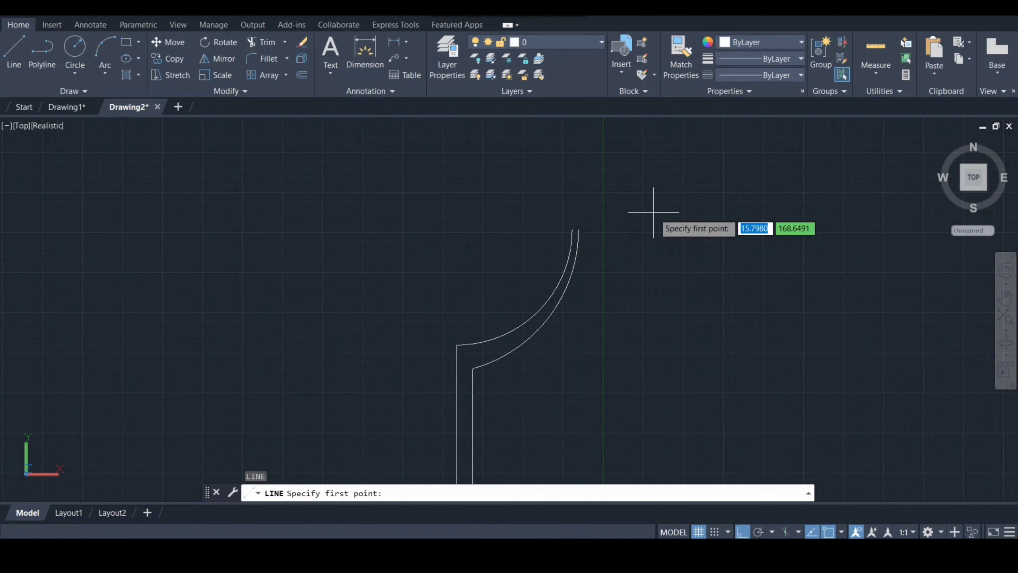
{"action": "left_click", "coordinate": [572, 230]}
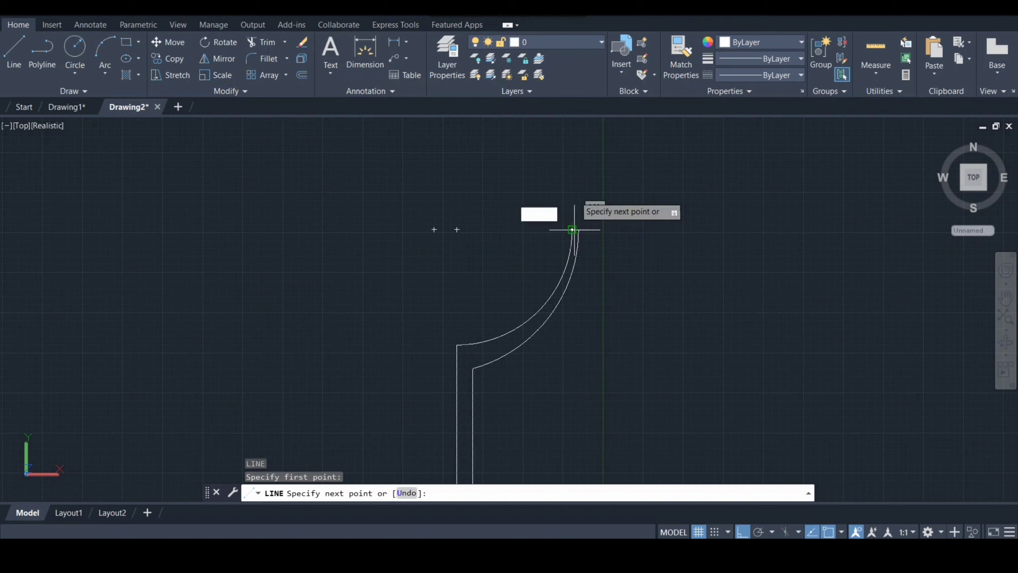
{"action": "type", "text": "22"}
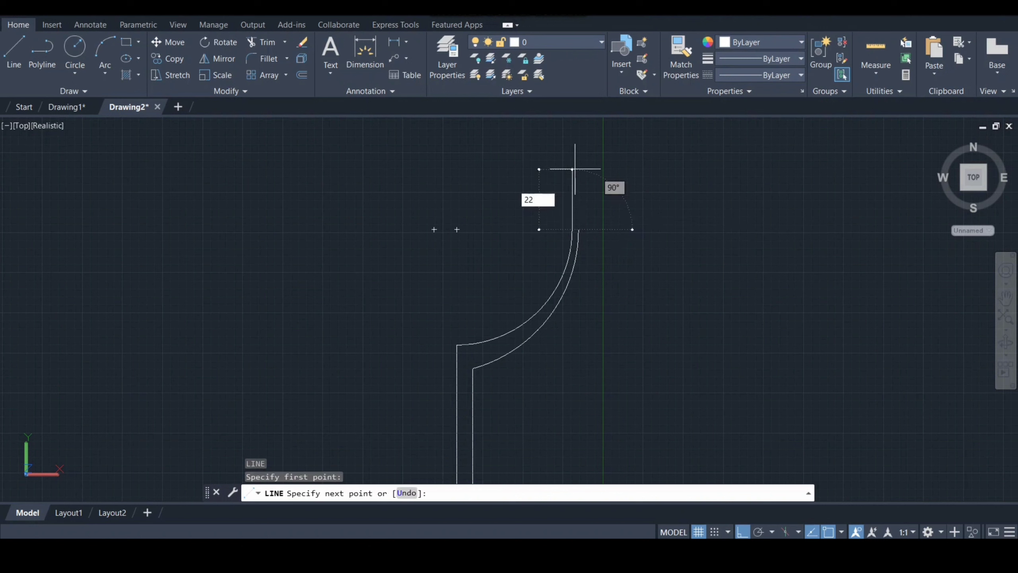
{"action": "key", "text": "Return"}
{"action": "key", "text": "Escape"}
- Draw a 22-unit vertical line up from the outer arc's upper end and connect its top to the neighbouring line's top end
{"action": "type", "text": "l"}
{"action": "key", "text": "Return"}
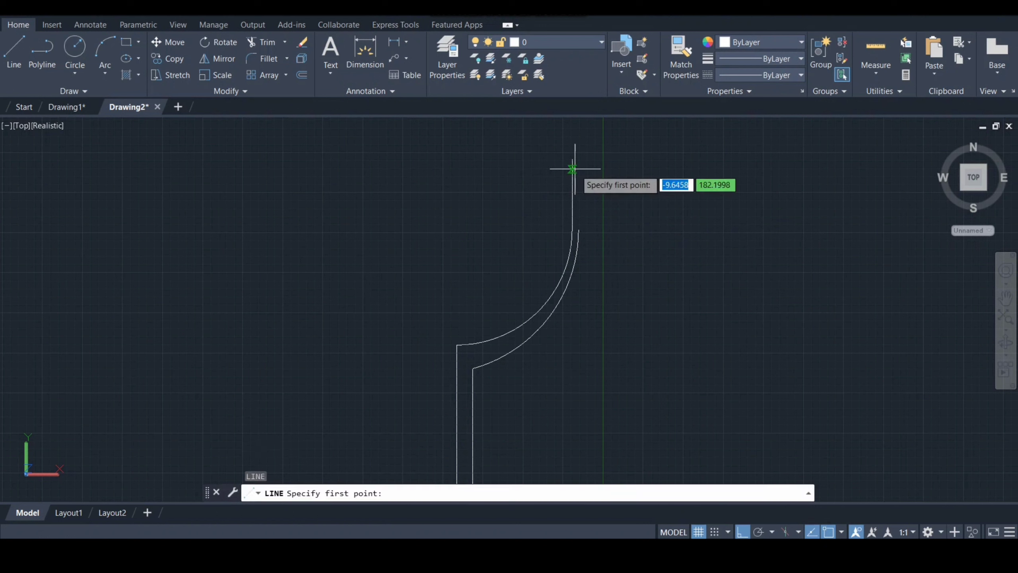
{"action": "left_click", "coordinate": [577, 229]}
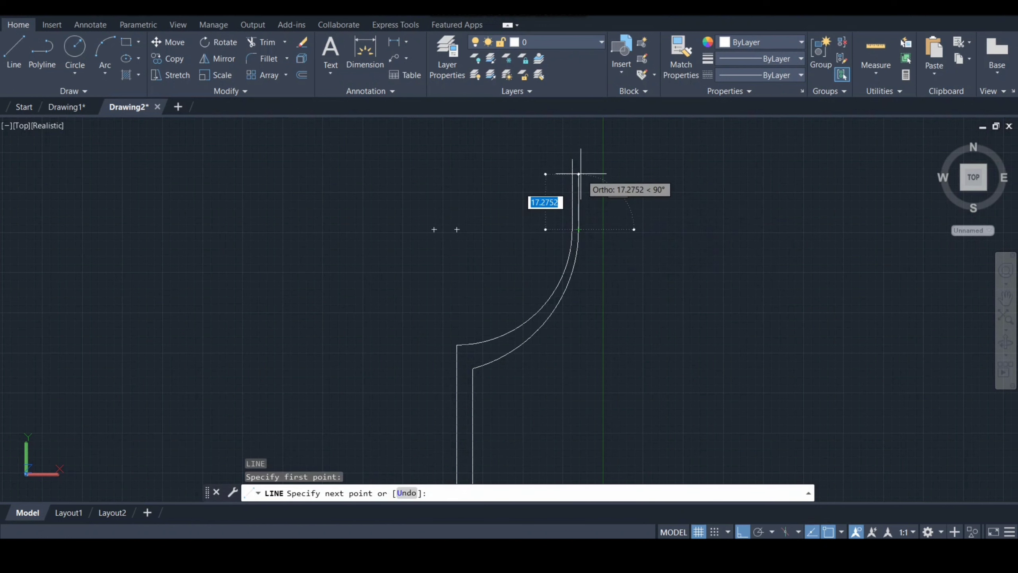
{"action": "type", "text": "22"}
{"action": "key", "text": "Return"}
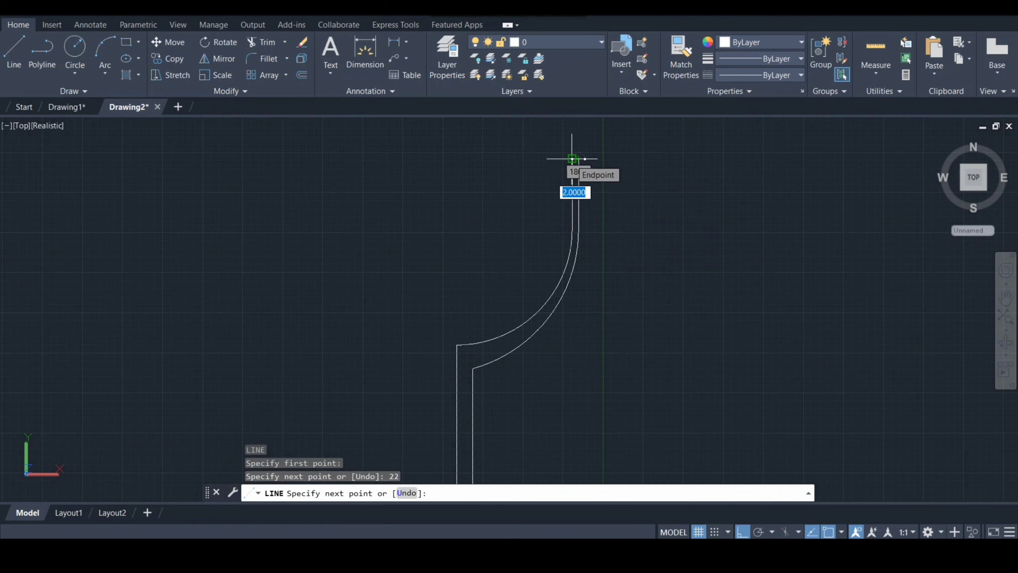
{"action": "left_click", "coordinate": [572, 159]}
{"action": "key", "text": "Escape"}
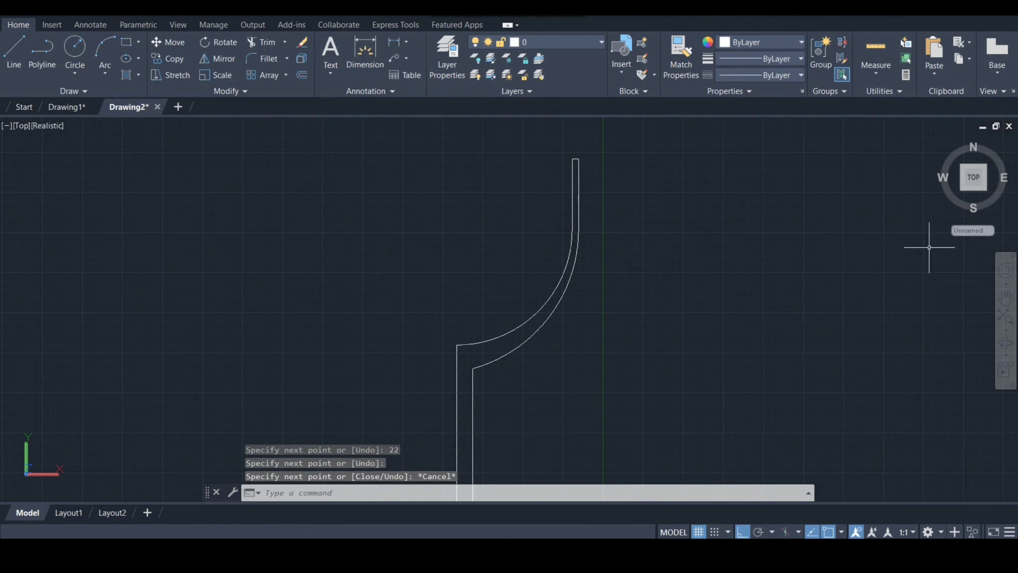
- Fillet the corner between the outer bowl arc and the stem's right vertical line with radius 5
{"action": "left_click", "coordinate": [1006, 270]}
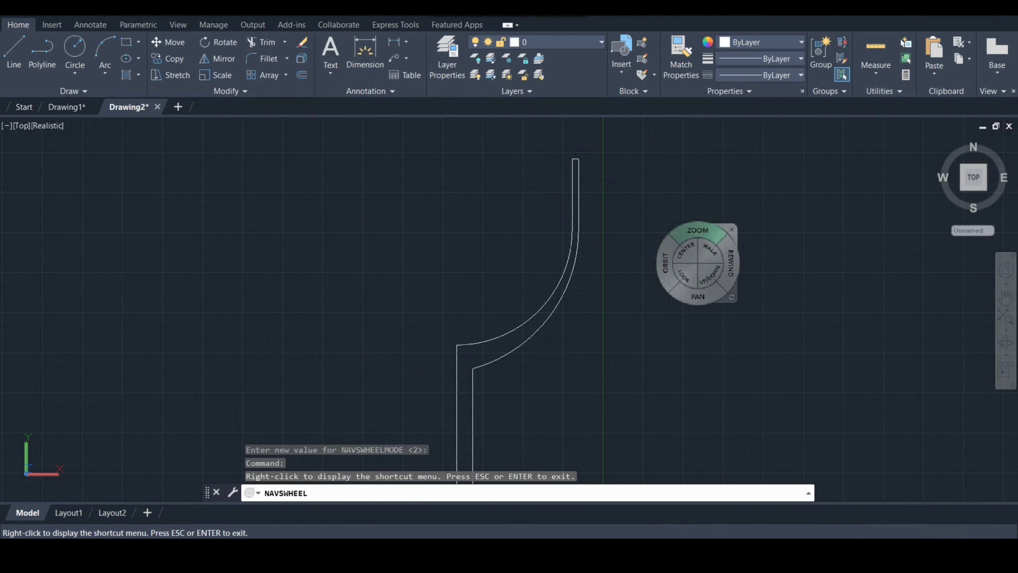
{"action": "left_click", "coordinate": [704, 228]}
{"action": "left_click_drag", "start_coordinate": [704, 228], "coordinate": [700, 261]}
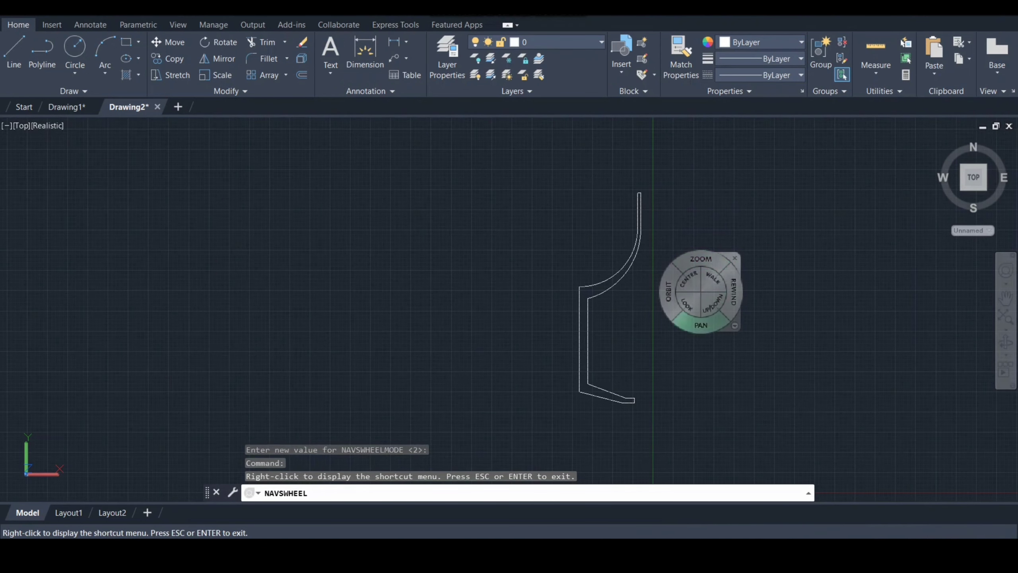
{"action": "mouse_move", "coordinate": [701, 323]}
{"action": "left_mouse_down"}
{"action": "mouse_move", "coordinate": [615, 306]}
{"action": "mouse_move", "coordinate": [606, 320]}
{"action": "mouse_move", "coordinate": [586, 317]}
{"action": "mouse_move", "coordinate": [586, 299]}
{"action": "left_mouse_up"}
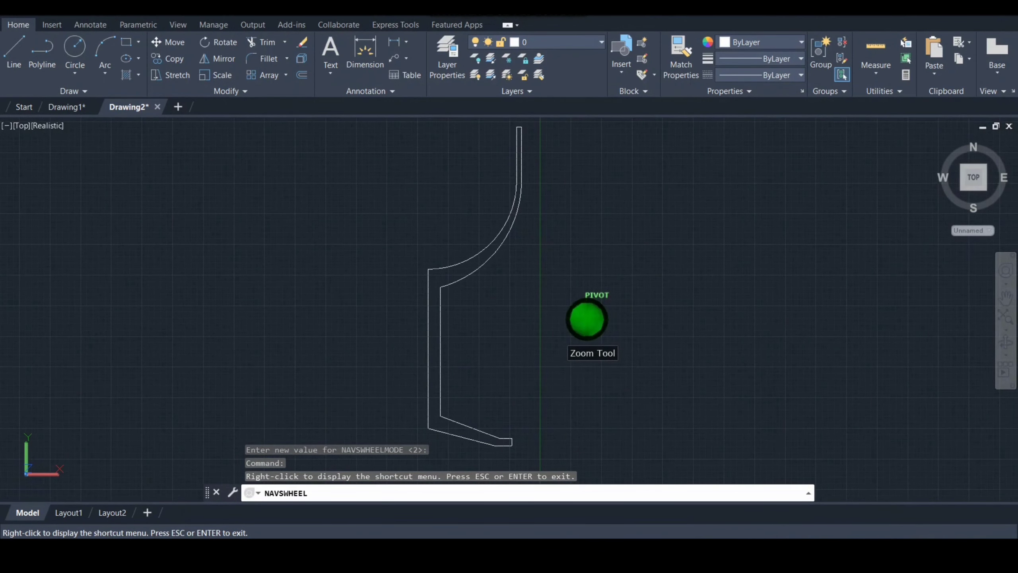
{"action": "key", "text": "Escape"}
{"action": "type", "text": "f"}
{"action": "key", "text": "Return"}
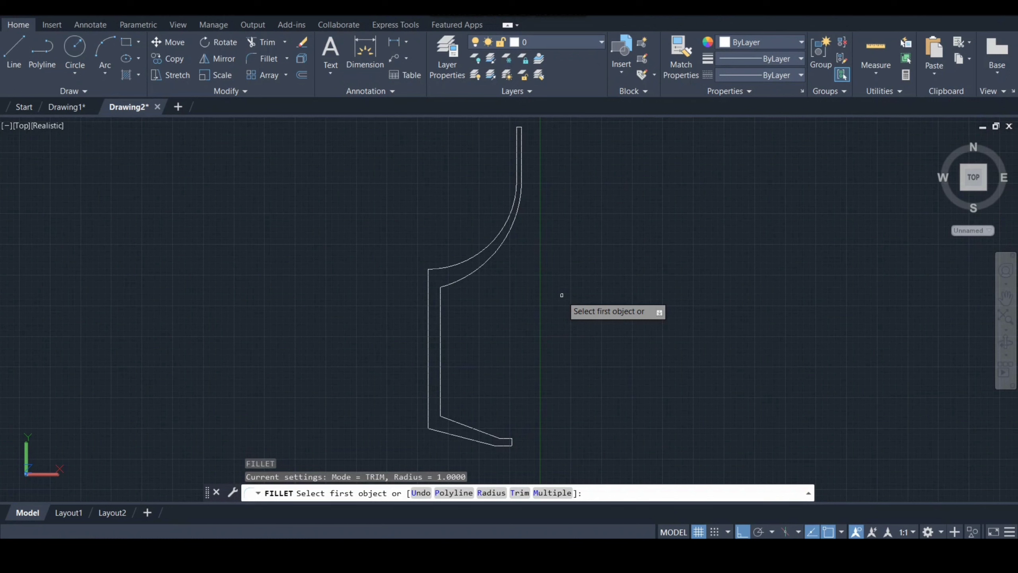
{"action": "type", "text": "r"}
{"action": "key", "text": "Return"}
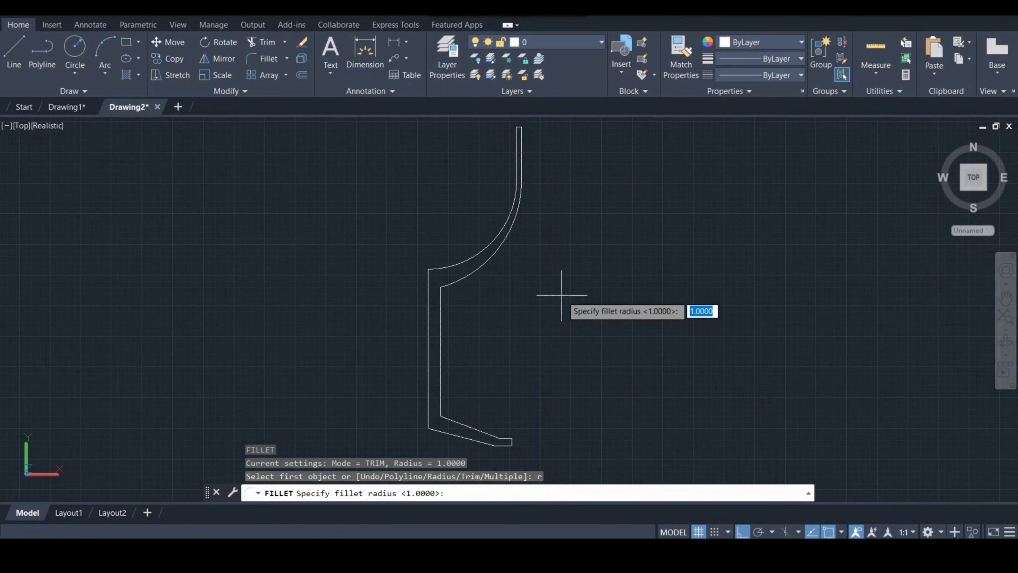
{"action": "type", "text": "5"}
{"action": "key", "text": "Return"}
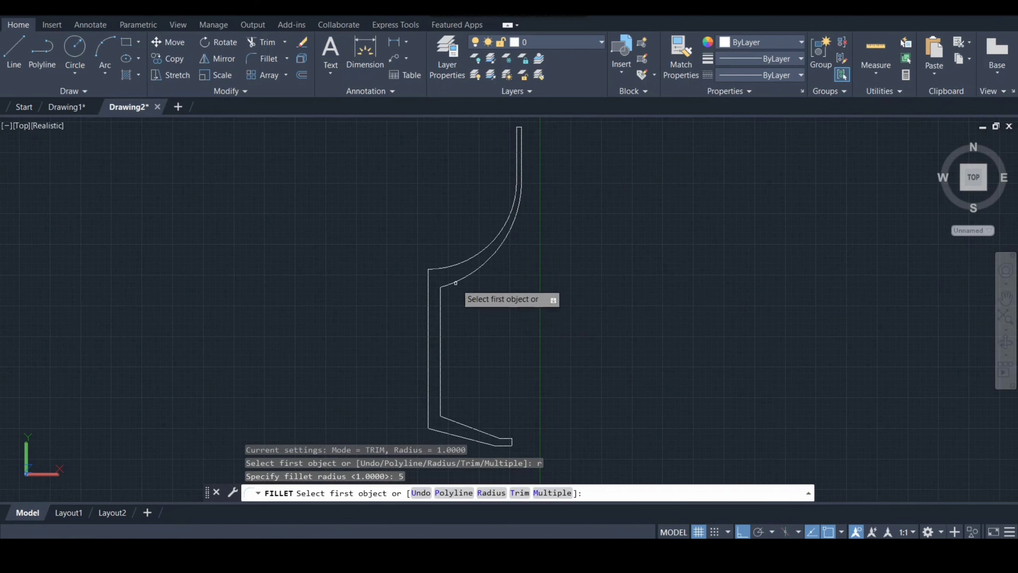
{"action": "left_click", "coordinate": [445, 295]}
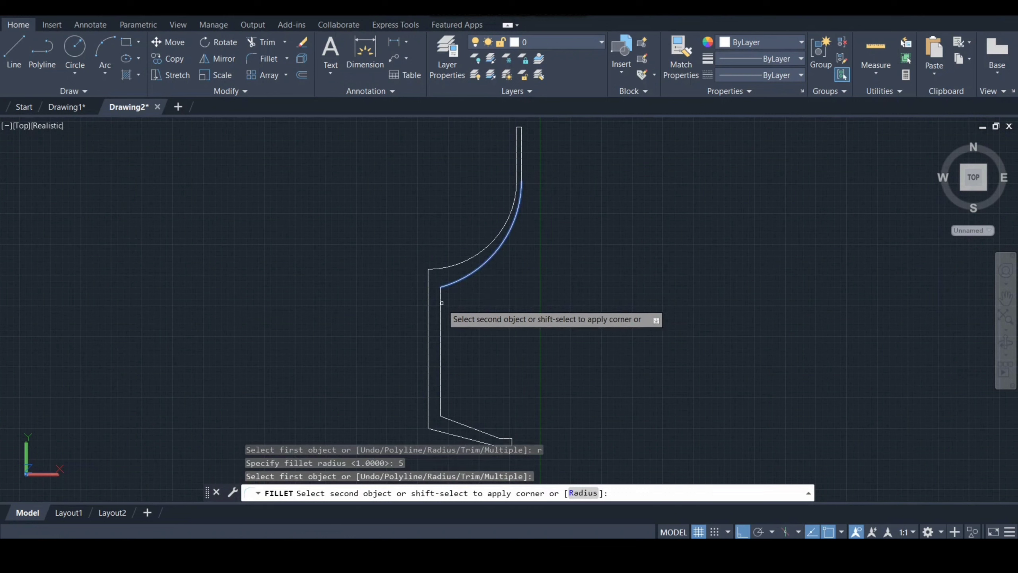
{"action": "left_click", "coordinate": [446, 303]}
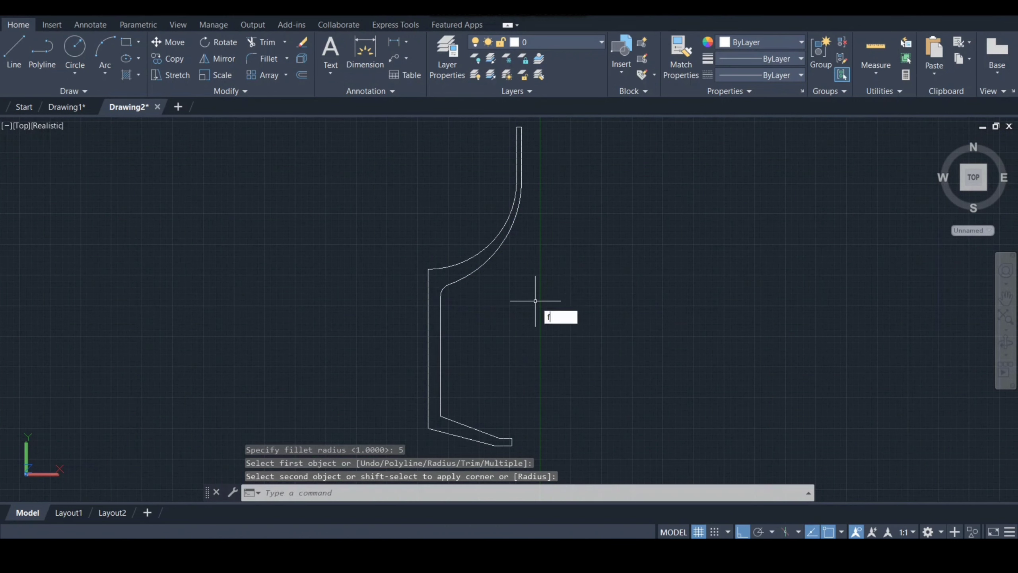
- Fillet the corner between the stem's right vertical line and the upper slanted base line with radius 3
{"action": "key", "text": "Return"}
{"action": "key", "text": "Return"}
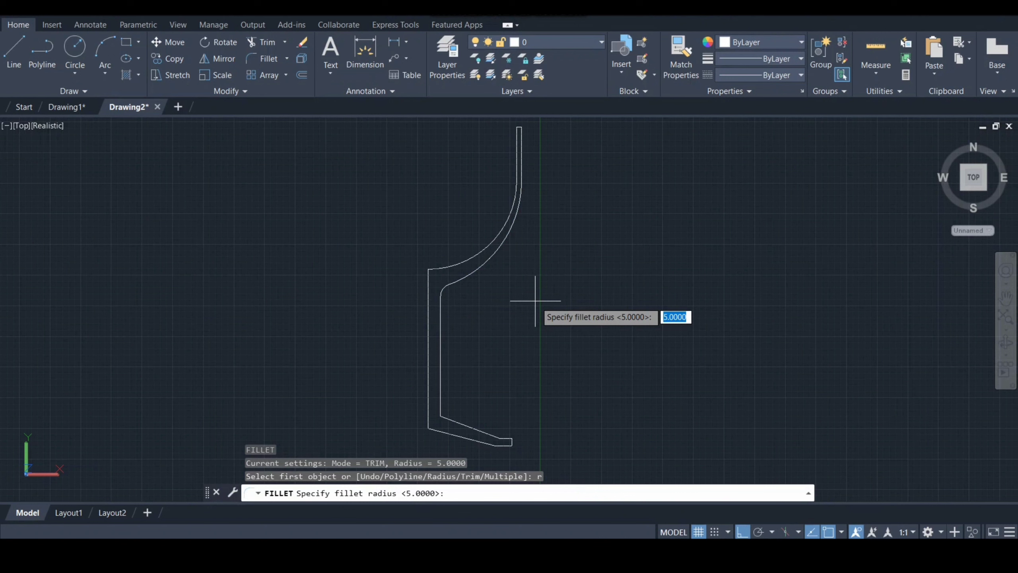
{"action": "type", "text": "3"}
{"action": "key", "text": "Return"}
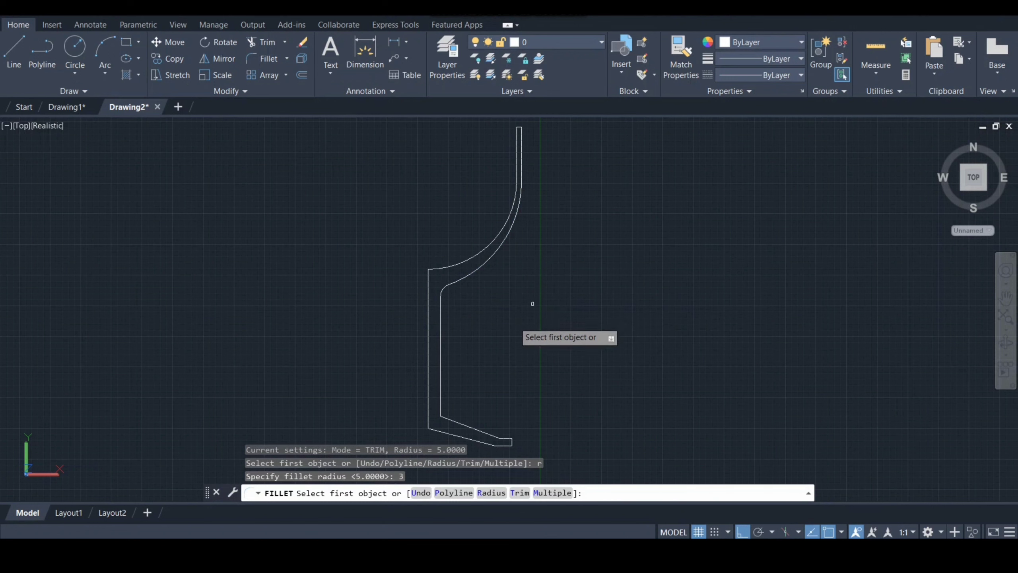
{"action": "left_click", "coordinate": [440, 405]}
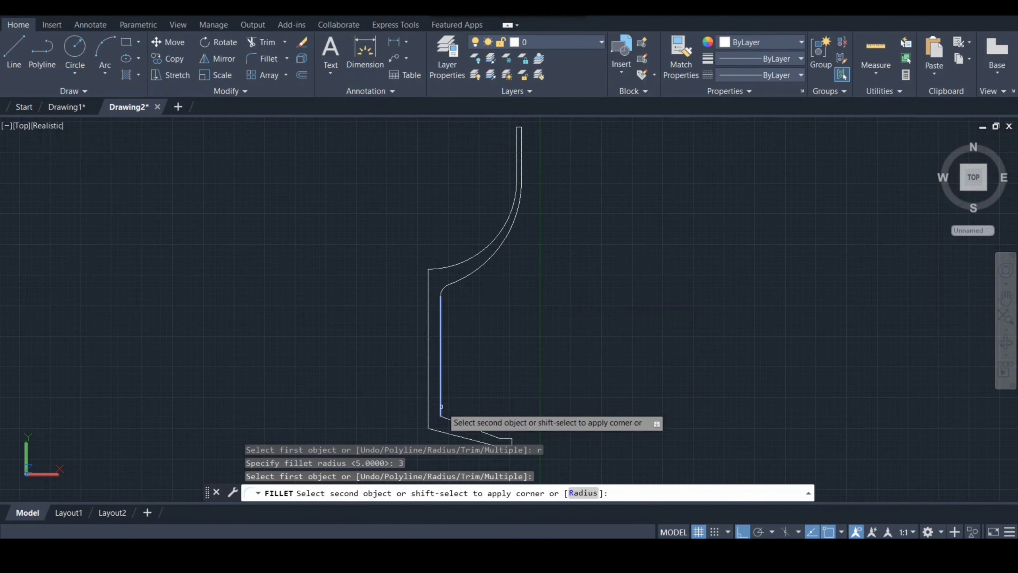
{"action": "left_click", "coordinate": [448, 418]}
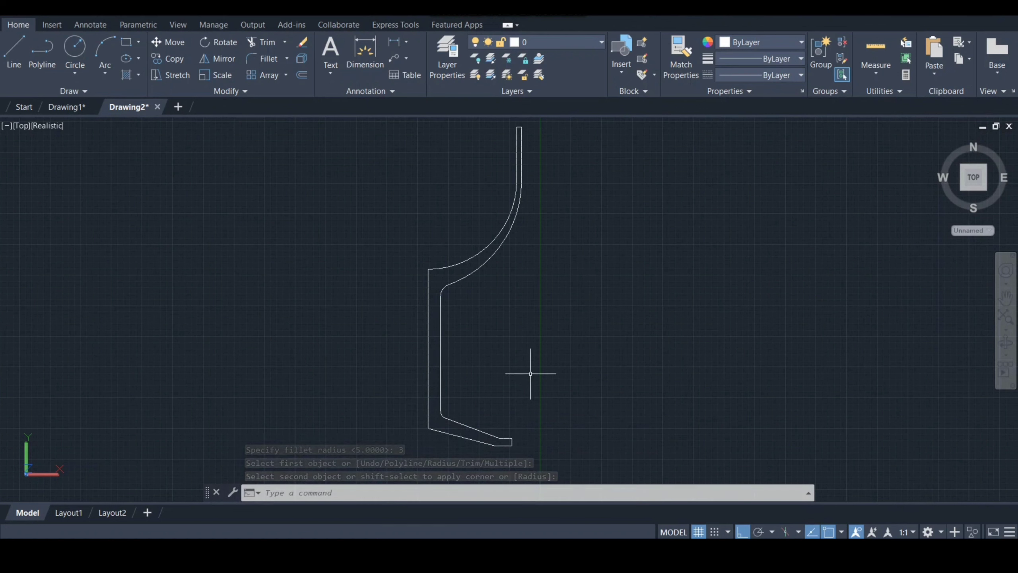
- Fillet the upper outer corner of the base's short end with radius 1
{"action": "key", "text": "Return"}
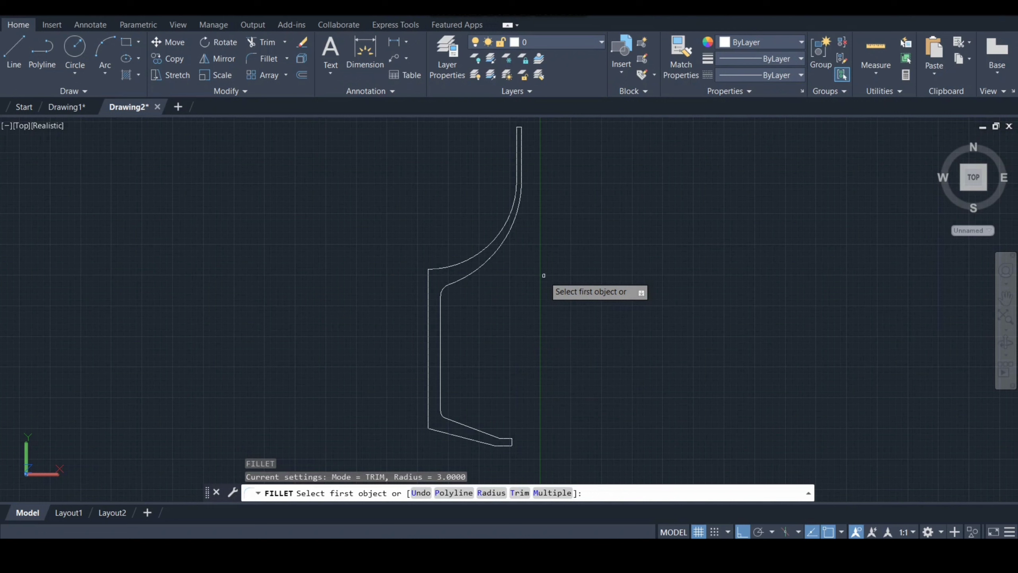
{"action": "type", "text": "r"}
{"action": "key", "text": "Return"}
{"action": "key", "text": "Return"}
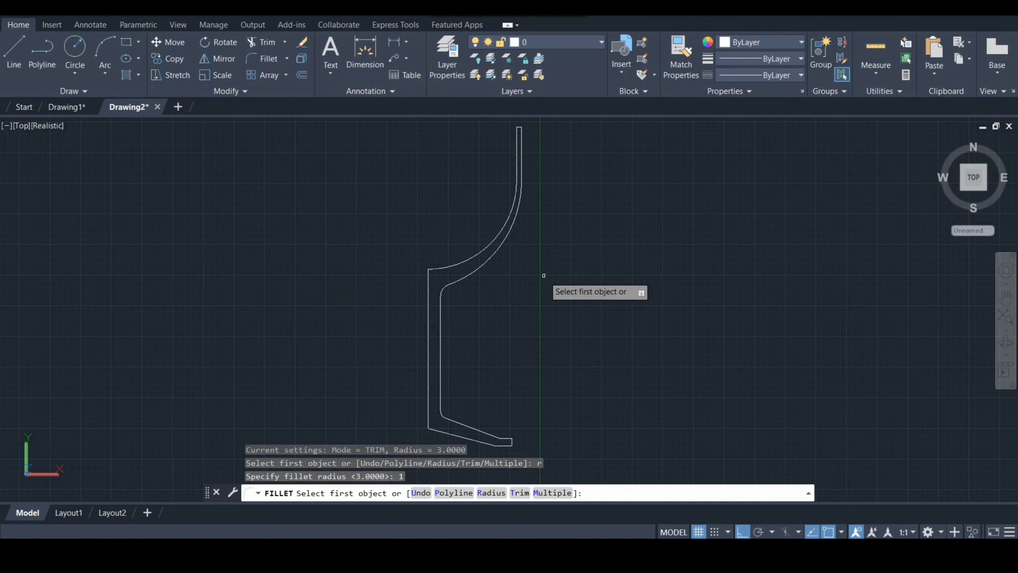
{"action": "left_click", "coordinate": [511, 440]}
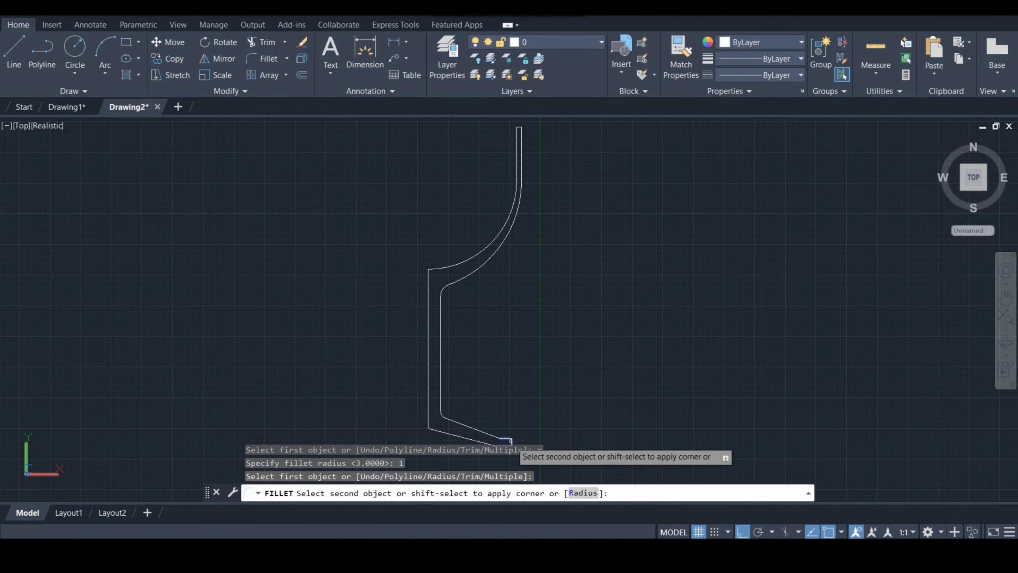
{"action": "left_click", "coordinate": [512, 441]}
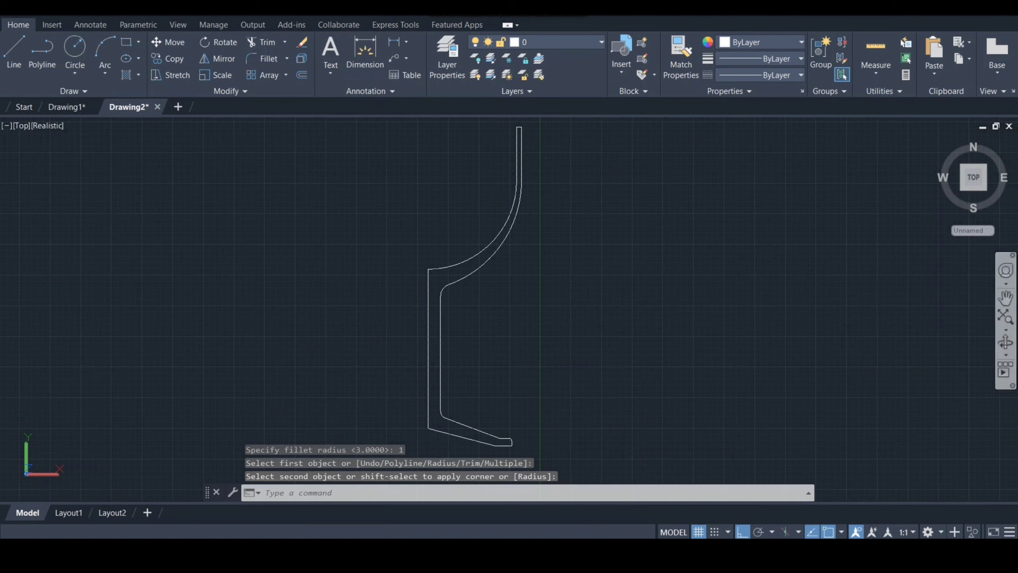
- Fillet the lower outer corner of the base's short end with the same radius of 1
{"action": "left_click", "coordinate": [1006, 270]}
{"action": "left_click_drag", "start_coordinate": [749, 432], "coordinate": [741, 408]}
{"action": "key", "text": "Escape"}
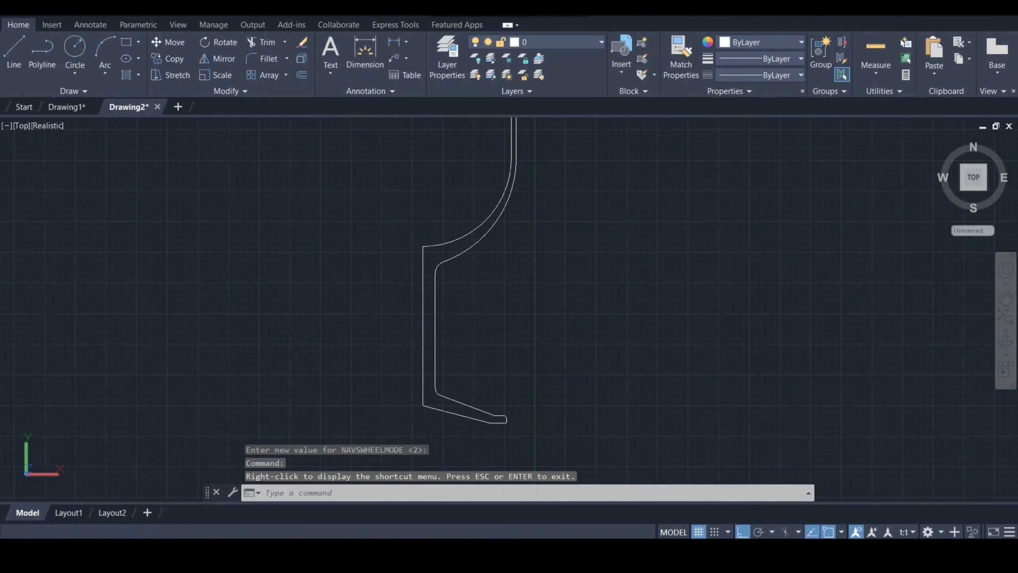
{"action": "type", "text": "f"}
{"action": "key", "text": "Return"}
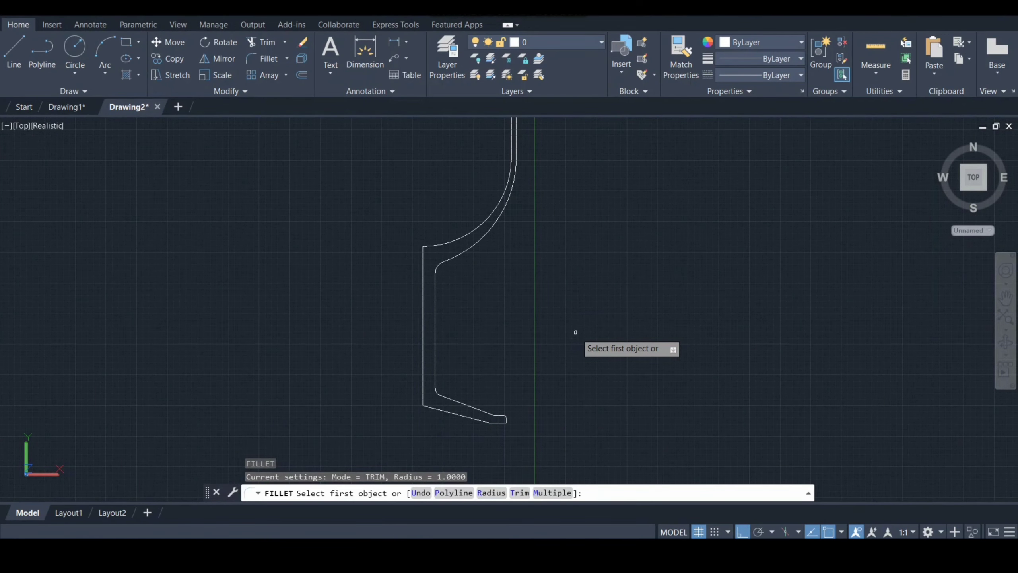
{"action": "left_click", "coordinate": [499, 424]}
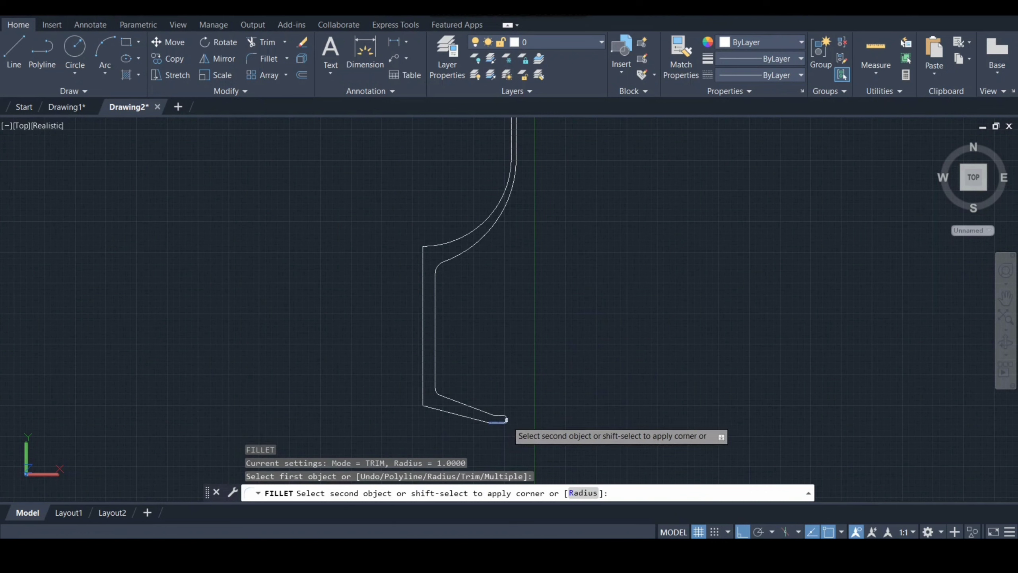
{"action": "left_click", "coordinate": [507, 420]}
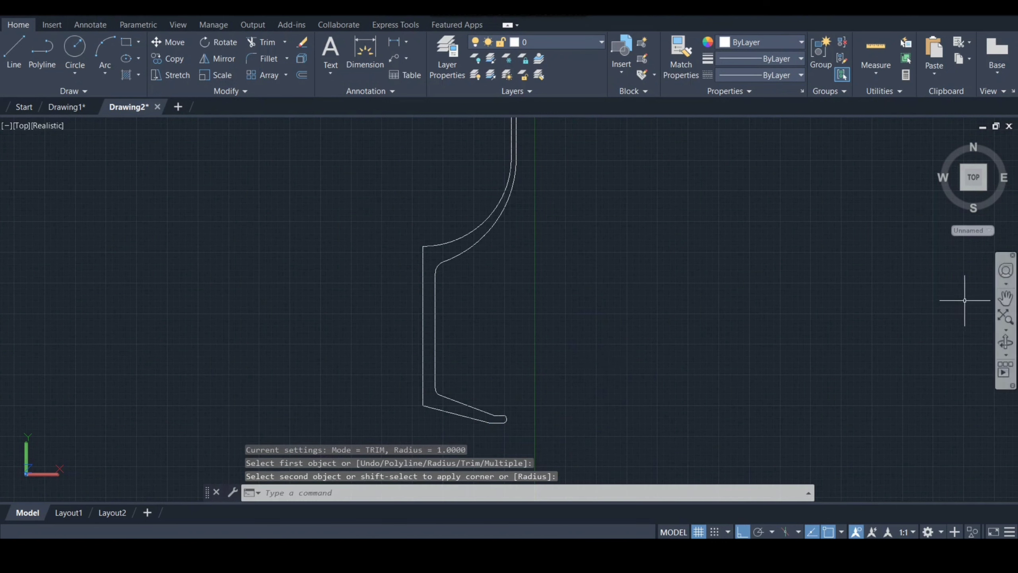
- Fillet the right corner at the top of the goblet's rim with radius 0.5
{"action": "left_click", "coordinate": [1006, 270]}
{"action": "left_click_drag", "start_coordinate": [686, 304], "coordinate": [698, 460]}
{"action": "left_click_drag", "start_coordinate": [599, 319], "coordinate": [614, 294]}
{"action": "left_click_drag", "start_coordinate": [625, 362], "coordinate": [712, 475]}
{"action": "key", "text": "Escape"}
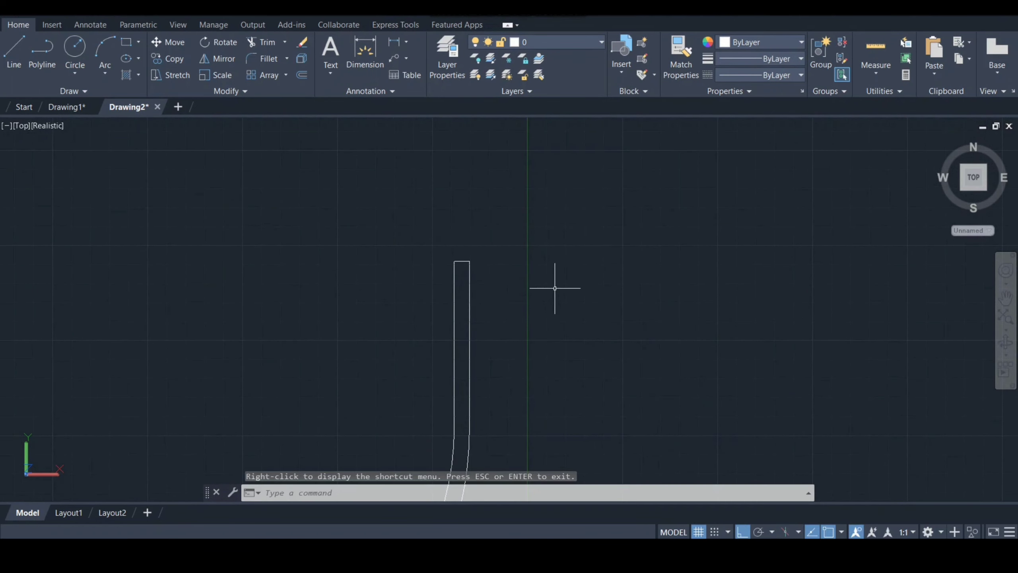
{"action": "type", "text": "fillet"}
{"action": "key", "text": "Return"}
{"action": "type", "text": "r"}
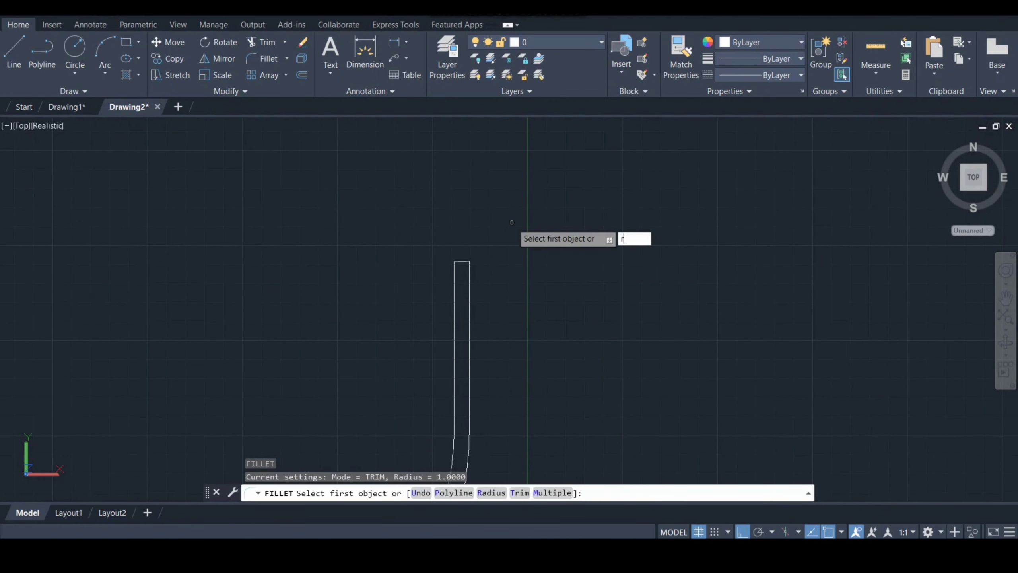
{"action": "key", "text": "Return"}
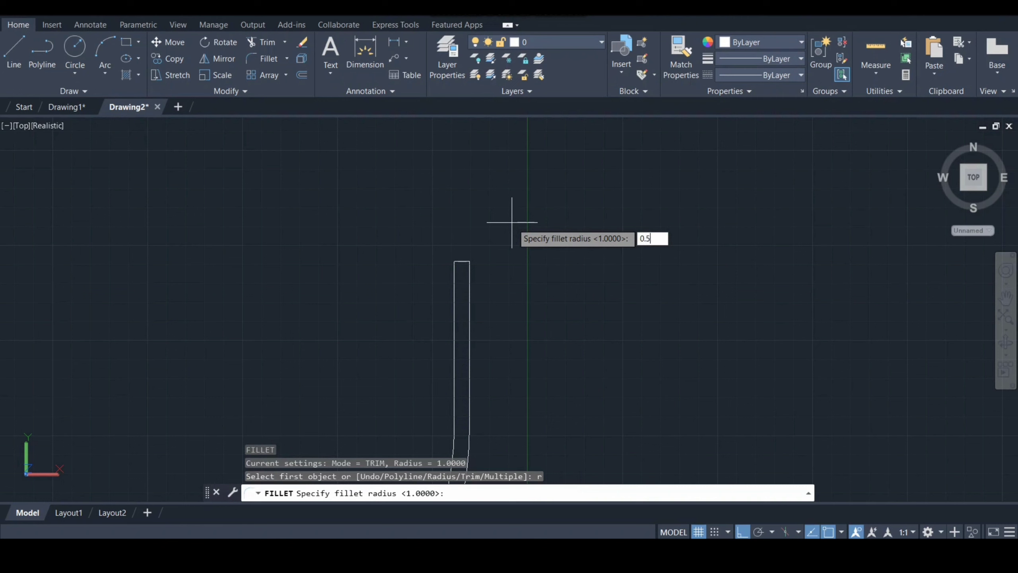
{"action": "key", "text": "Return"}
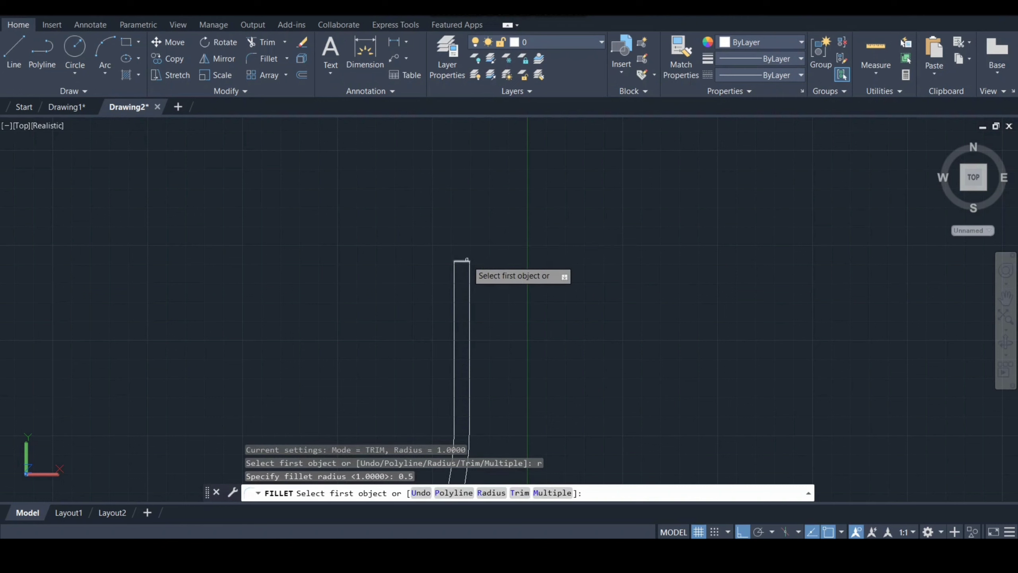
{"action": "left_click", "coordinate": [466, 261]}
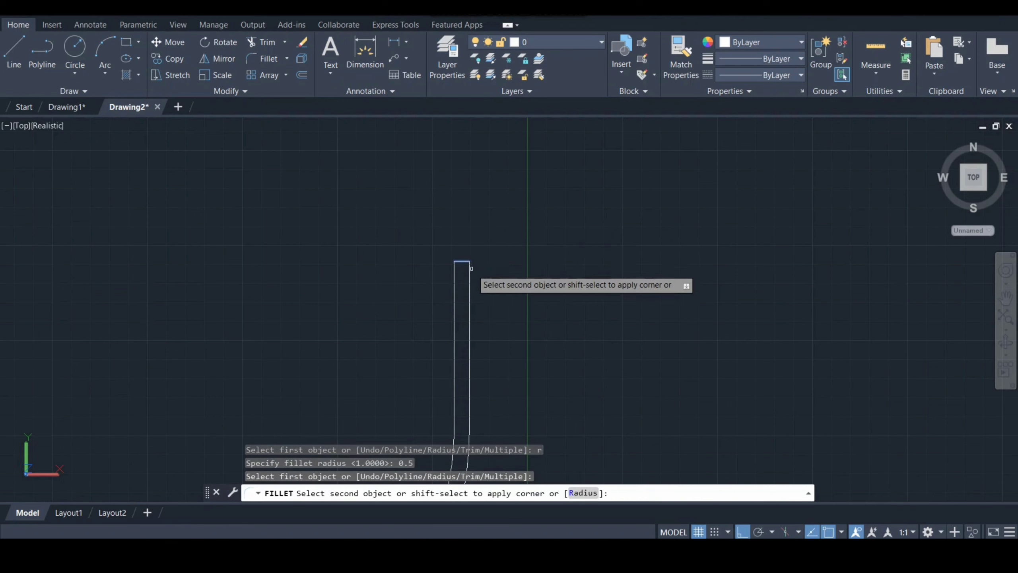
{"action": "left_click", "coordinate": [469, 273]}
- Fillet the left corner at the top of the goblet's rim with radius 0.5
{"action": "type", "text": "f"}
{"action": "key", "text": "Return"}
{"action": "type", "text": "r"}
{"action": "key", "text": "Return"}
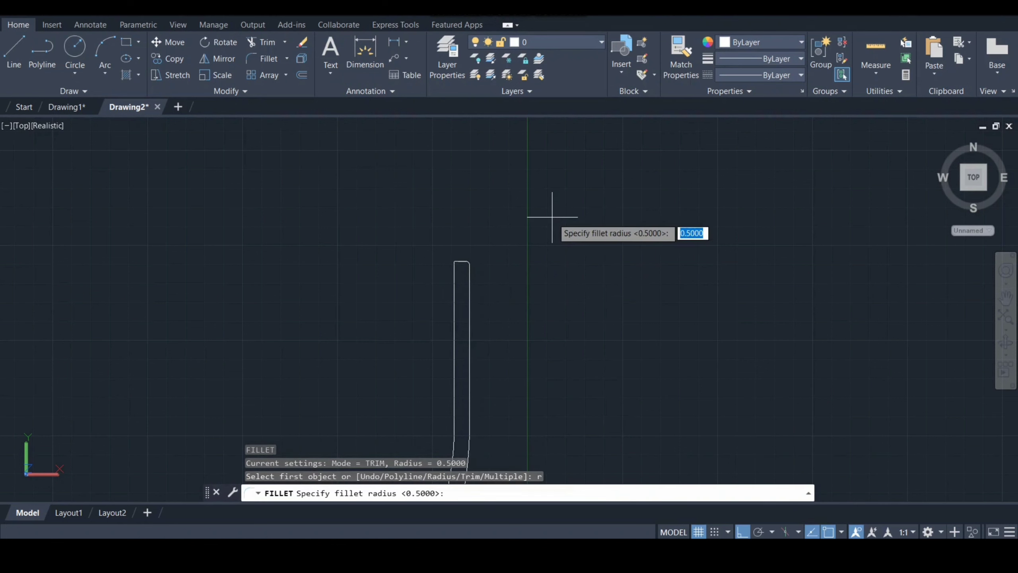
{"action": "key", "text": "Return"}
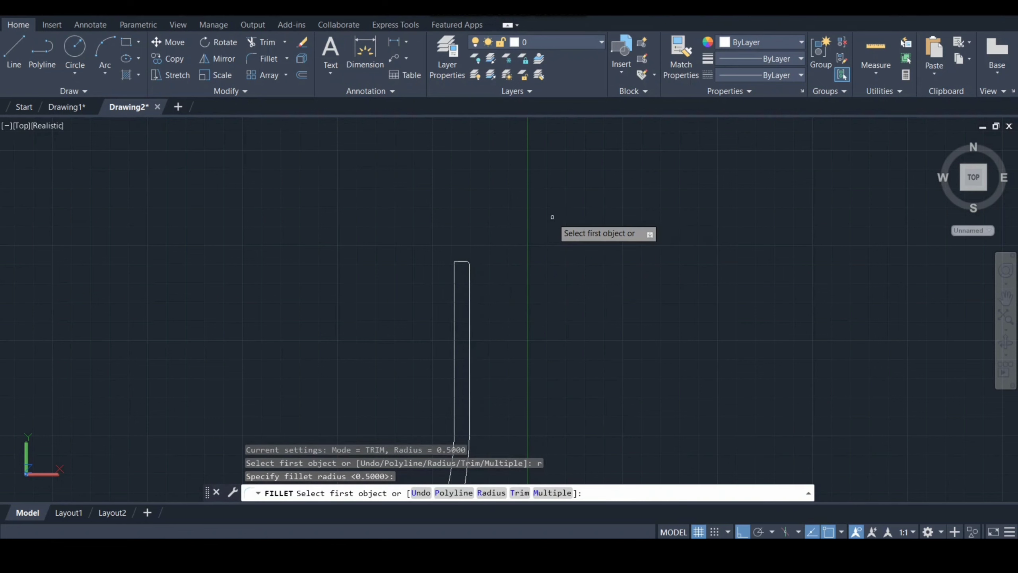
{"action": "left_click", "coordinate": [464, 260]}
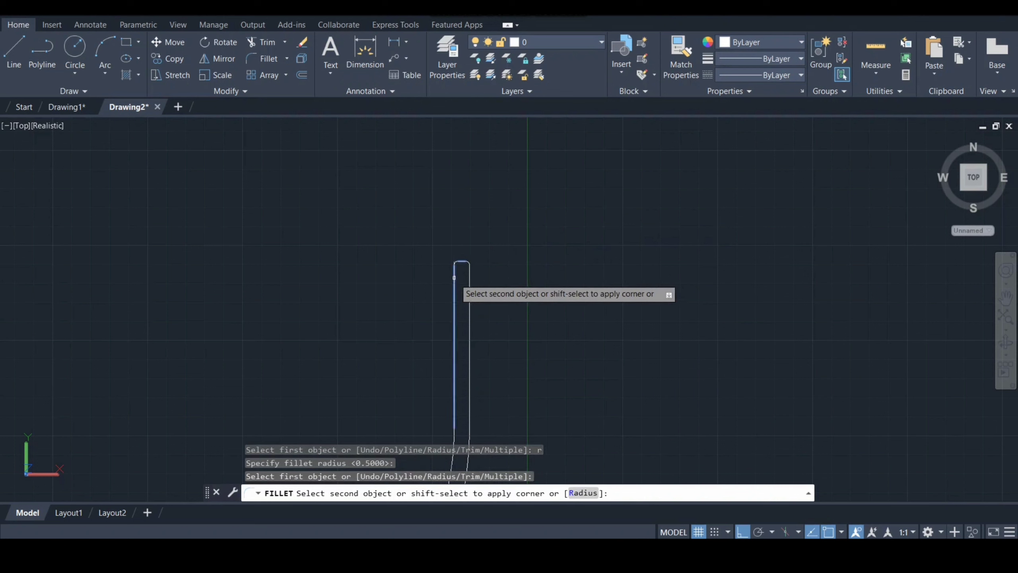
{"action": "left_click", "coordinate": [453, 277]}
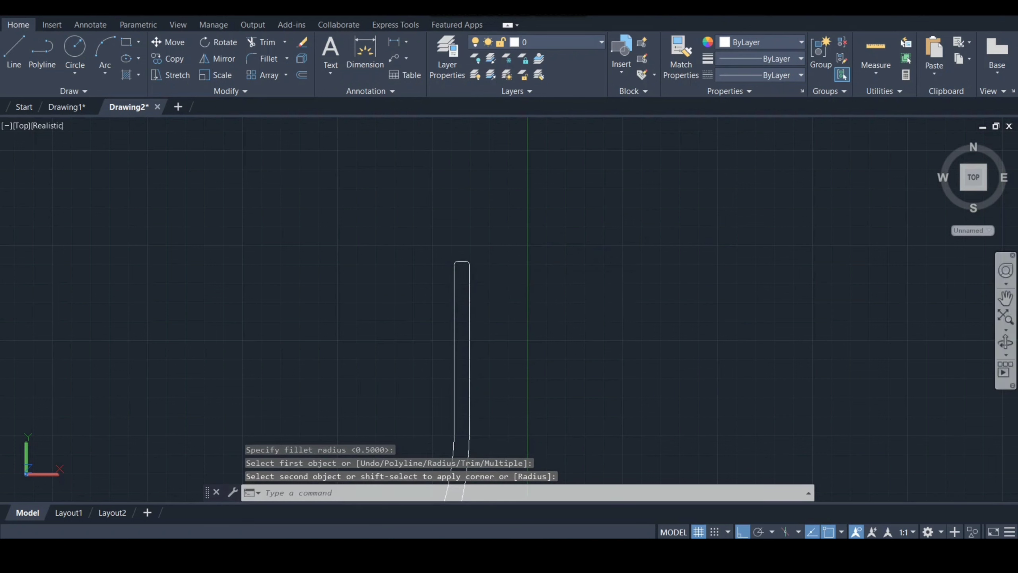
- Zoom out and pan until the whole goblet profile is in view
{"action": "left_click", "coordinate": [1006, 270]}
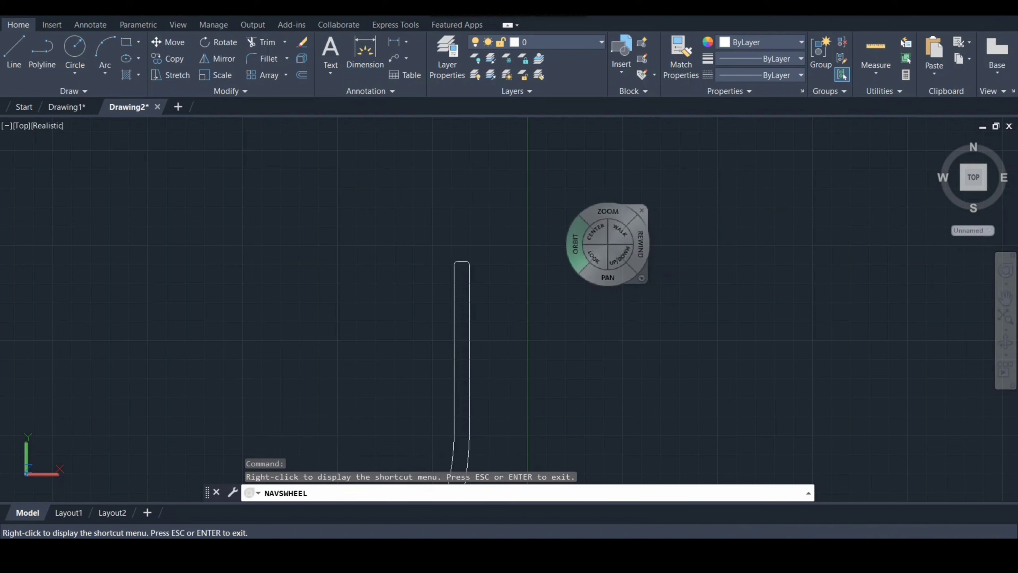
{"action": "left_click", "coordinate": [621, 211]}
{"action": "left_click_drag", "start_coordinate": [622, 241], "coordinate": [620, 280]}
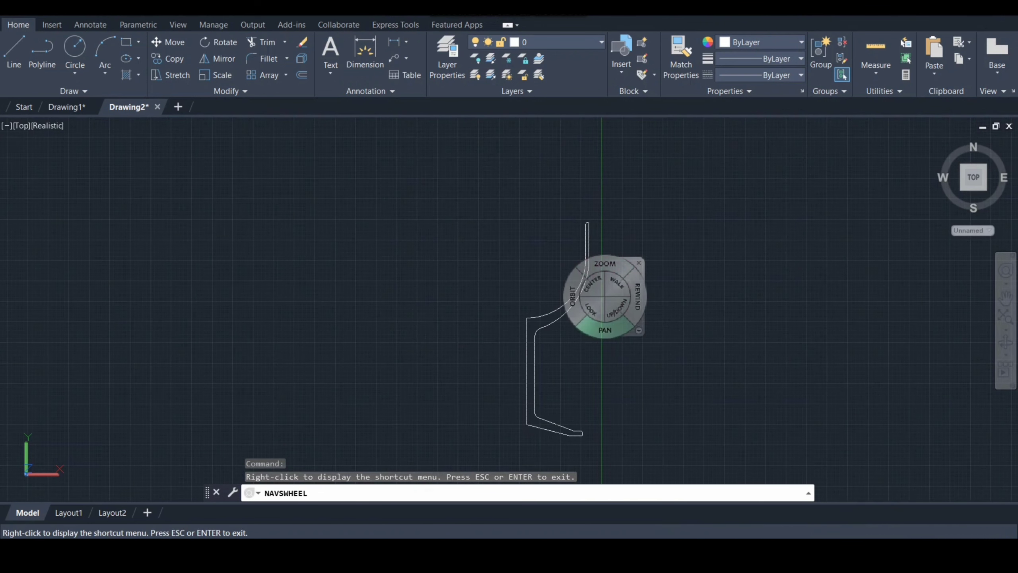
{"action": "mouse_move", "coordinate": [605, 329]}
{"action": "left_mouse_down"}
{"action": "mouse_move", "coordinate": [523, 321]}
{"action": "mouse_move", "coordinate": [557, 315]}
{"action": "left_mouse_up"}
{"action": "left_click_drag", "start_coordinate": [558, 379], "coordinate": [564, 370]}
{"action": "key", "text": "Escape"}
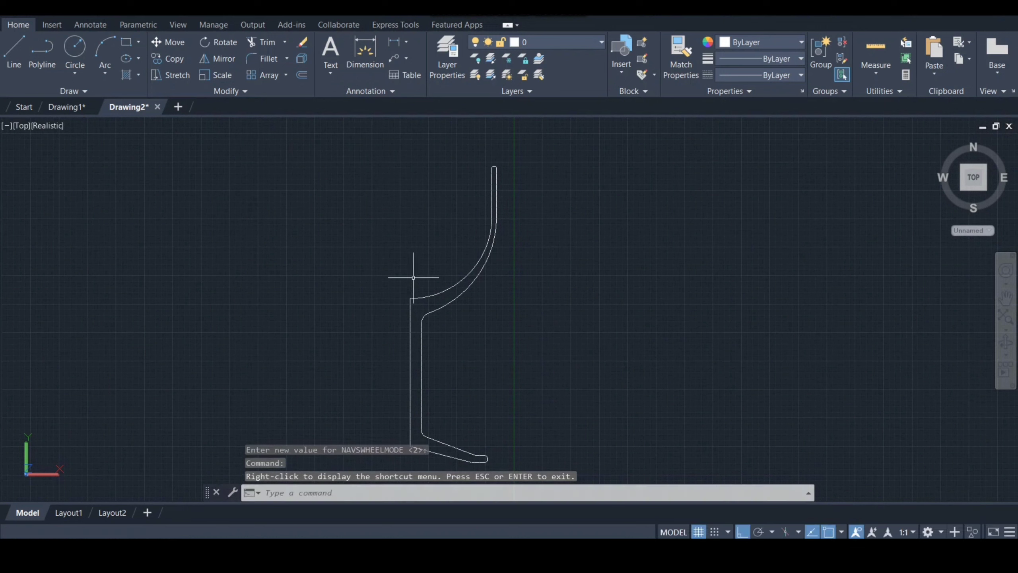
{"action": "type", "text": "j"}
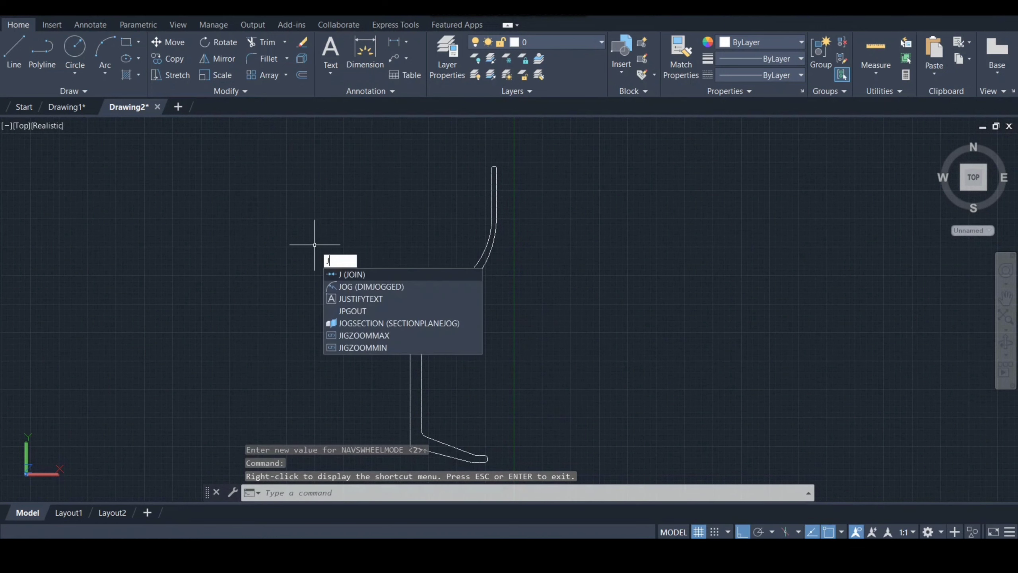
{"action": "key", "text": "Return"}
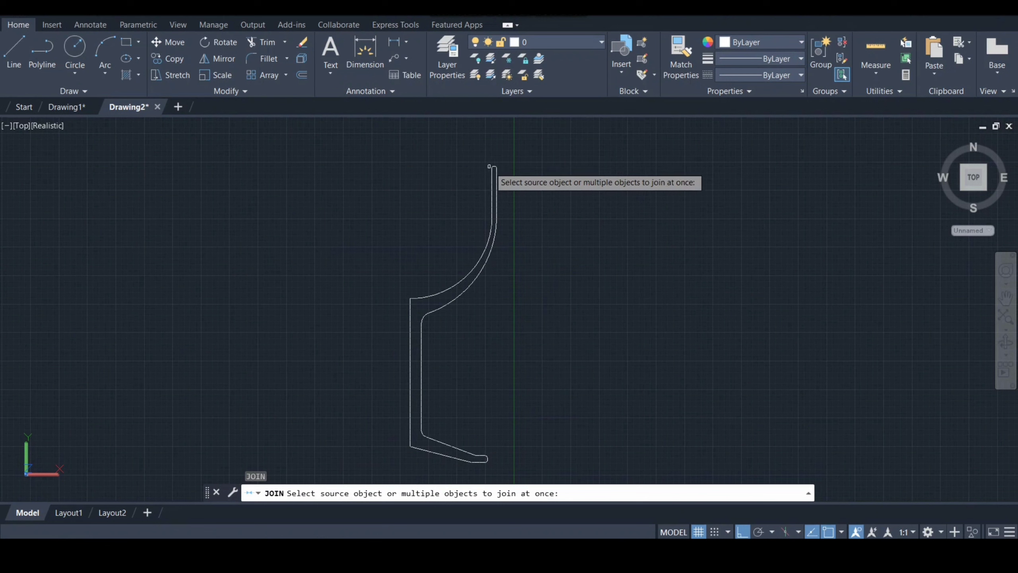
{"action": "mouse_move", "coordinate": [455, 160]}
{"action": "left_mouse_down"}
{"action": "mouse_move", "coordinate": [586, 130]}
{"action": "mouse_move", "coordinate": [609, 341]}
{"action": "mouse_move", "coordinate": [454, 468]}
{"action": "mouse_move", "coordinate": [368, 405]}
{"action": "mouse_move", "coordinate": [376, 329]}
{"action": "left_mouse_up"}
{"action": "mouse_move", "coordinate": [531, 436]}
{"action": "left_mouse_down"}
{"action": "mouse_move", "coordinate": [535, 426]}
{"action": "mouse_move", "coordinate": [449, 445]}
{"action": "mouse_move", "coordinate": [436, 461]}
{"action": "left_mouse_up"}
{"action": "key", "text": "Escape"}
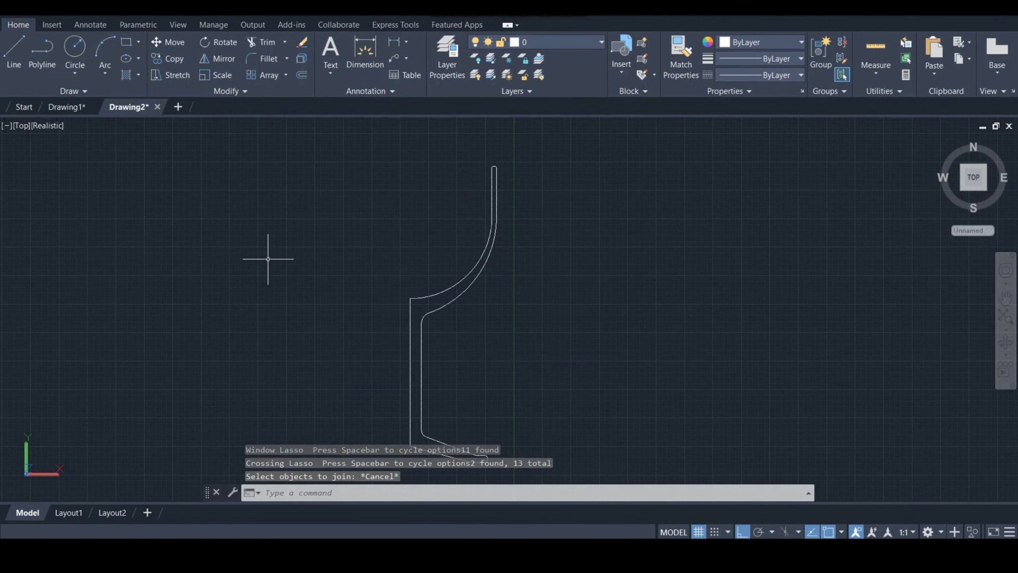
{"action": "key", "text": "Return"}
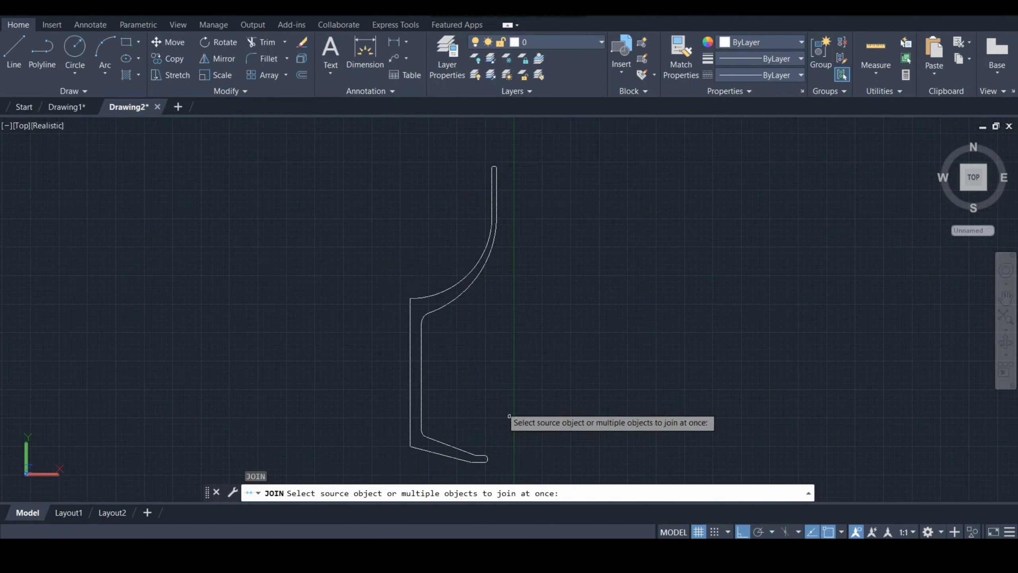
{"action": "mouse_move", "coordinate": [540, 435]}
{"action": "left_mouse_down"}
{"action": "mouse_move", "coordinate": [643, 114]}
{"action": "mouse_move", "coordinate": [517, 146]}
{"action": "left_mouse_up"}
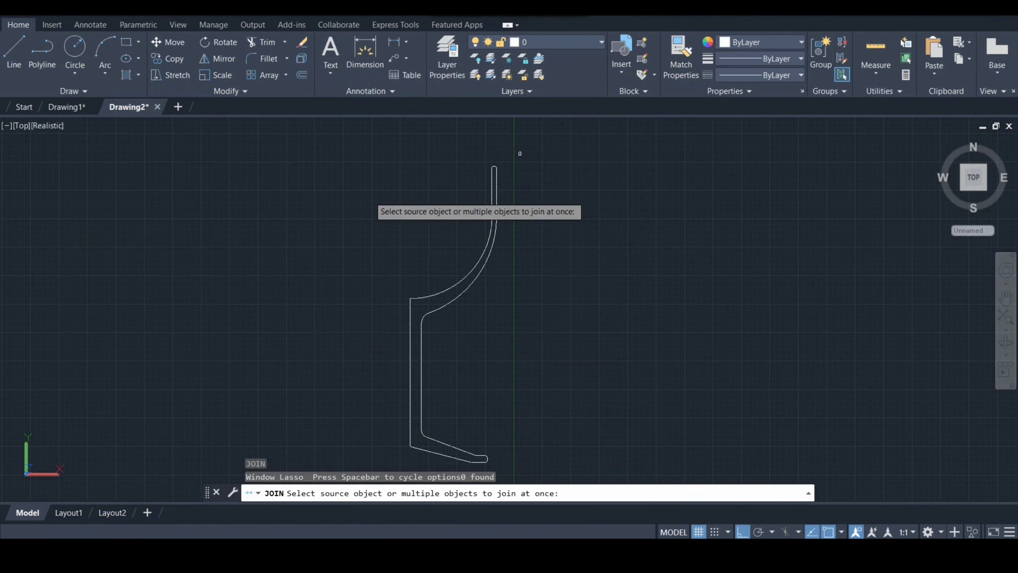
{"action": "mouse_move", "coordinate": [322, 170]}
{"action": "left_mouse_down"}
{"action": "mouse_move", "coordinate": [415, 129]}
{"action": "mouse_move", "coordinate": [550, 151]}
{"action": "mouse_move", "coordinate": [569, 257]}
{"action": "left_mouse_up"}
{"action": "key", "text": "Escape"}
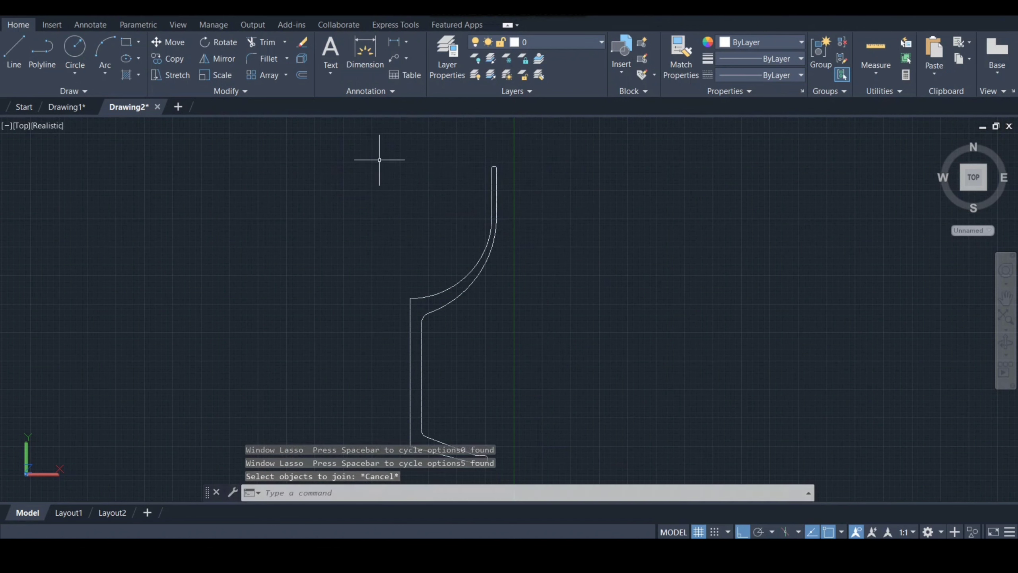
- Join all the lines and arcs of the goblet profile into a single polyline
{"action": "key", "text": "space"}
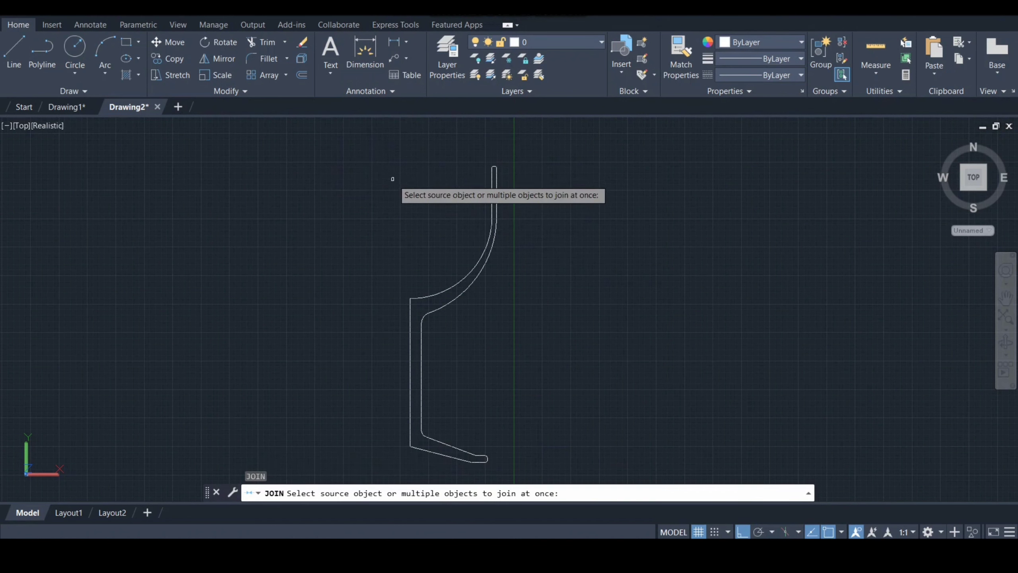
{"action": "mouse_move", "coordinate": [392, 180]}
{"action": "left_mouse_down"}
{"action": "mouse_move", "coordinate": [345, 198]}
{"action": "mouse_move", "coordinate": [379, 368]}
{"action": "mouse_move", "coordinate": [417, 477]}
{"action": "mouse_move", "coordinate": [527, 425]}
{"action": "mouse_move", "coordinate": [505, 468]}
{"action": "mouse_move", "coordinate": [465, 441]}
{"action": "mouse_move", "coordinate": [461, 290]}
{"action": "mouse_move", "coordinate": [499, 223]}
{"action": "mouse_move", "coordinate": [510, 168]}
{"action": "mouse_move", "coordinate": [480, 166]}
{"action": "left_mouse_up"}
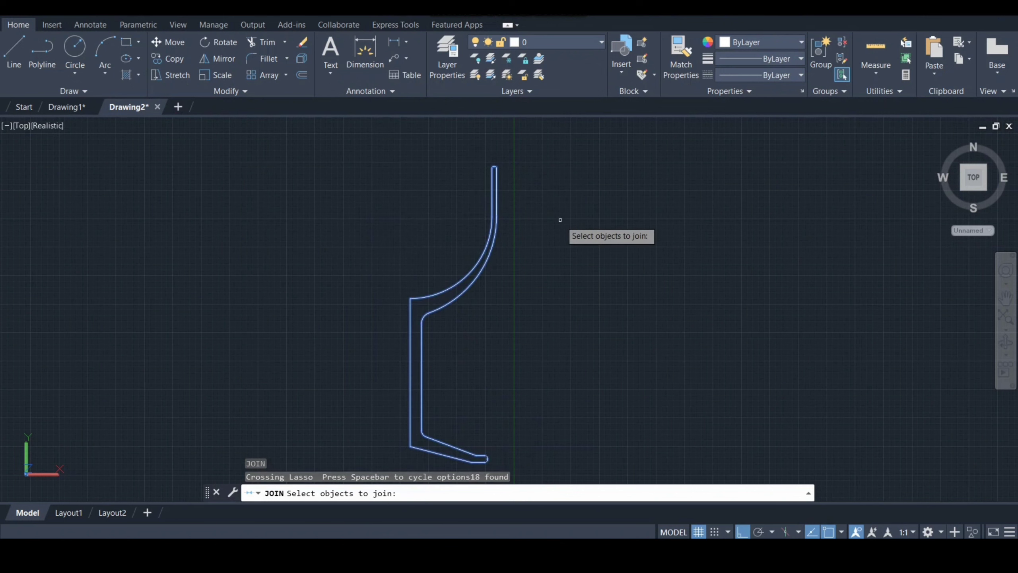
{"action": "key", "text": "Return"}
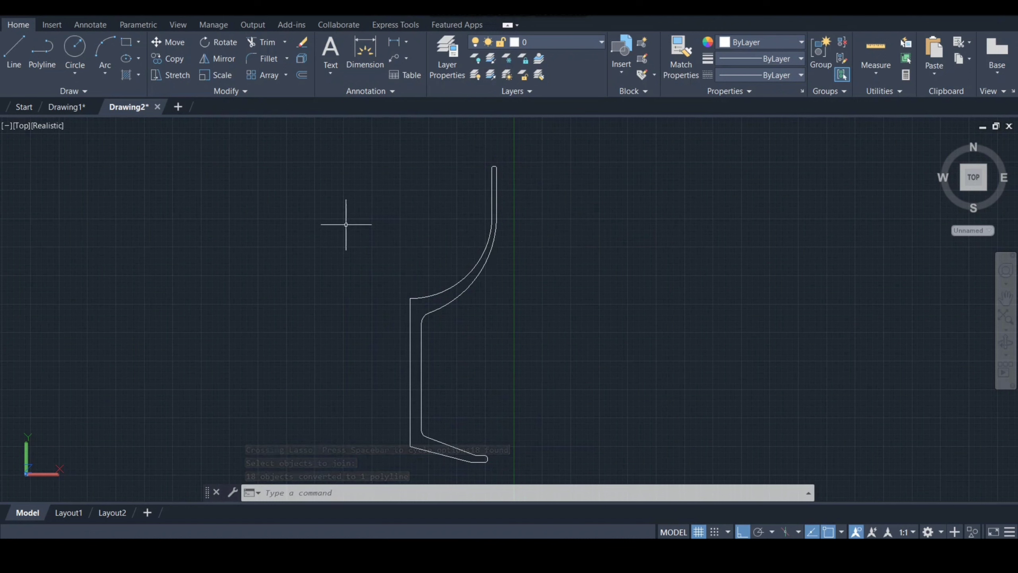
{"action": "type", "text": "rev"}
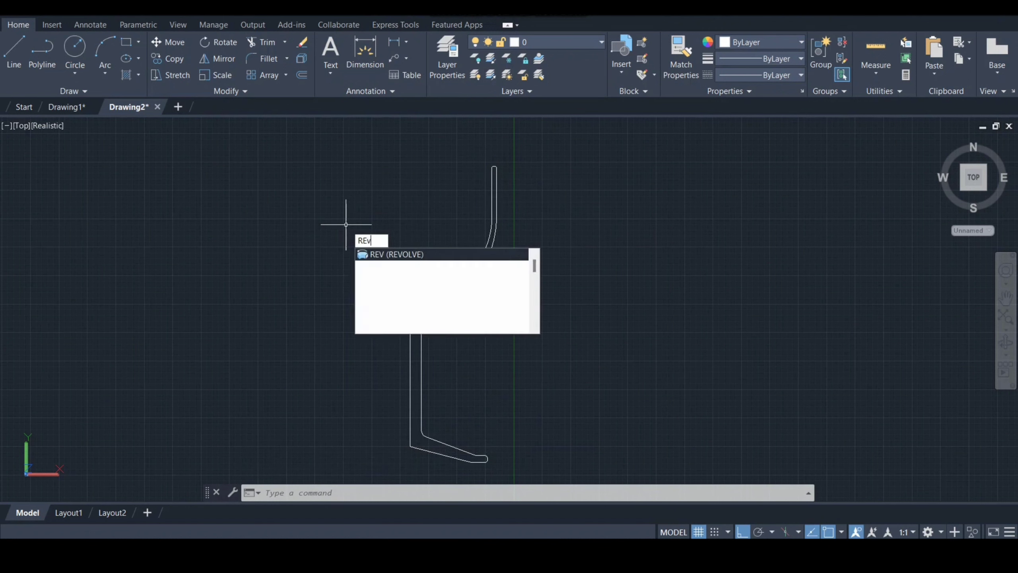
{"action": "key", "text": "Return"}
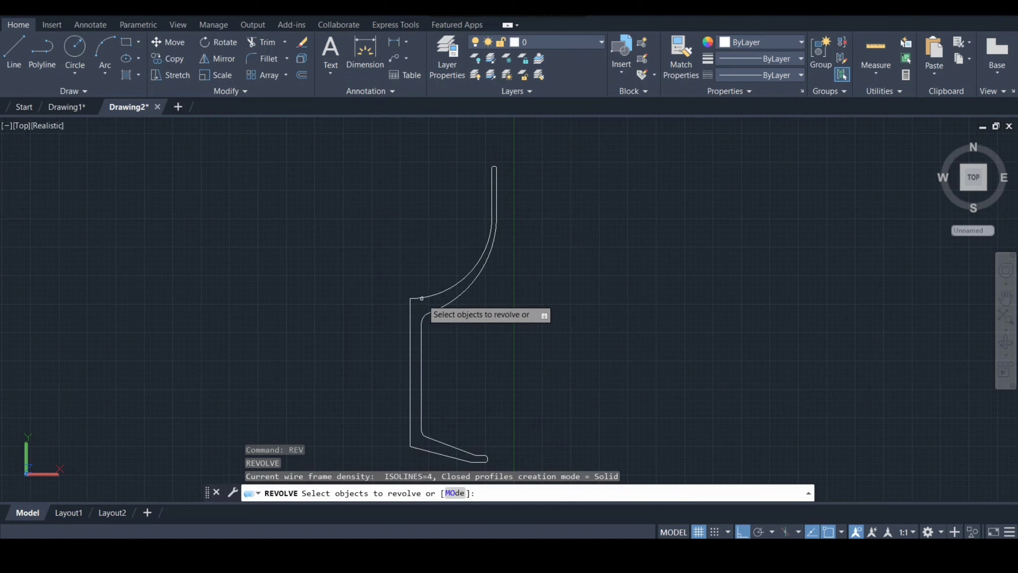
{"action": "left_click", "coordinate": [419, 299]}
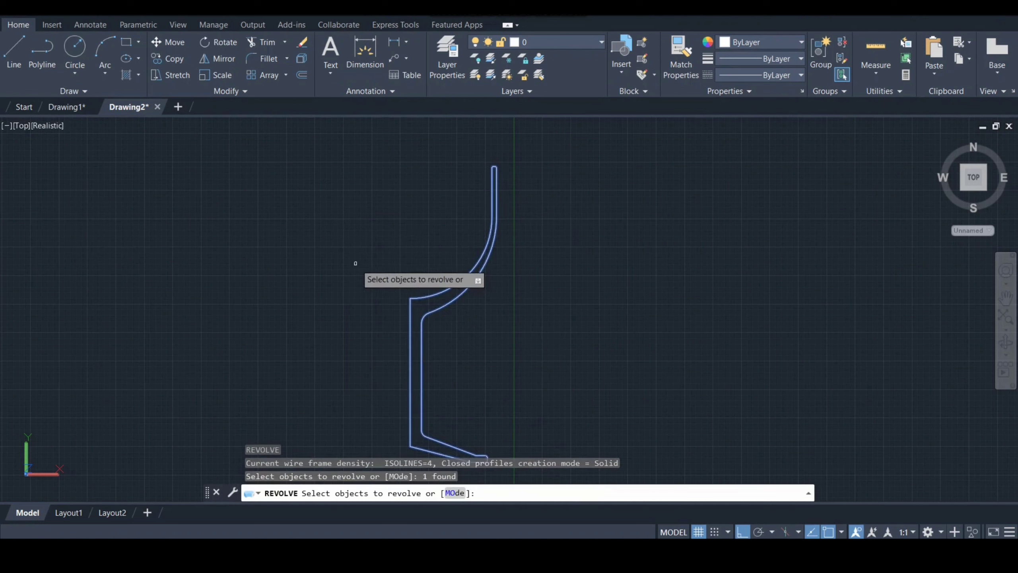
{"action": "key", "text": "Return"}
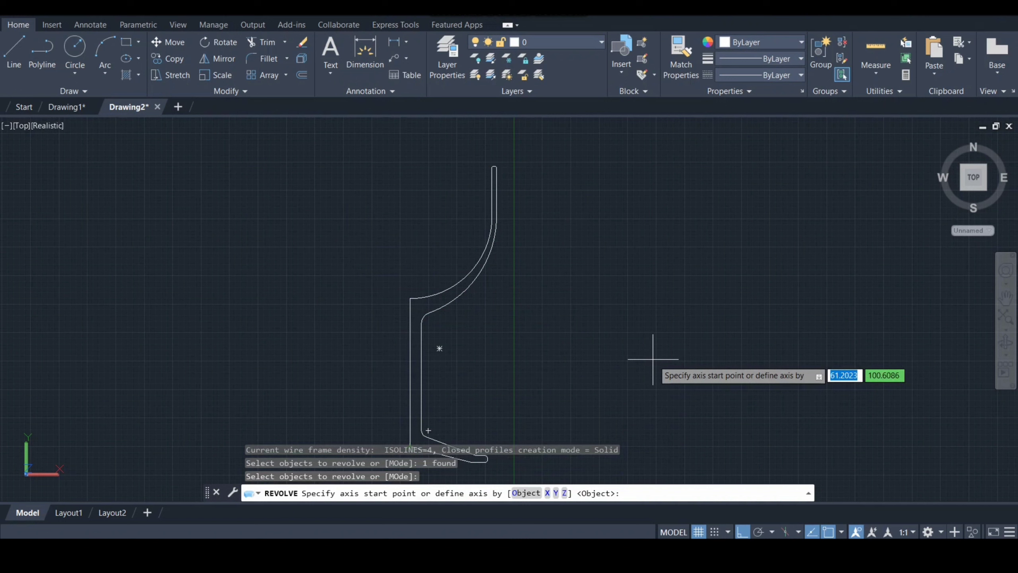
{"action": "key", "text": "Escape"}
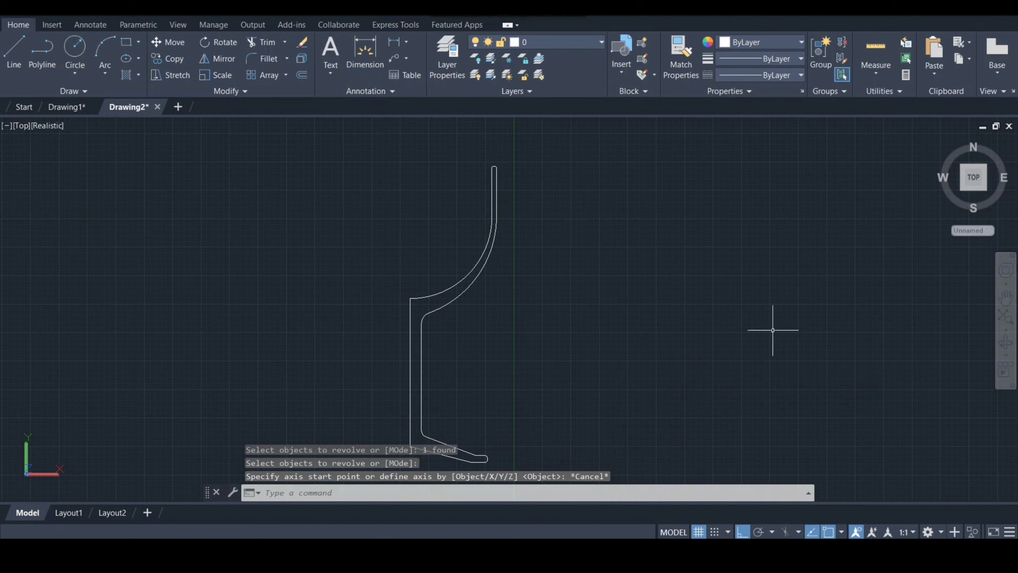
- Revolve the joined profile 360 degrees about the stem's left vertical line, starting the axis at the line's lower end
{"action": "left_click", "coordinate": [1006, 271]}
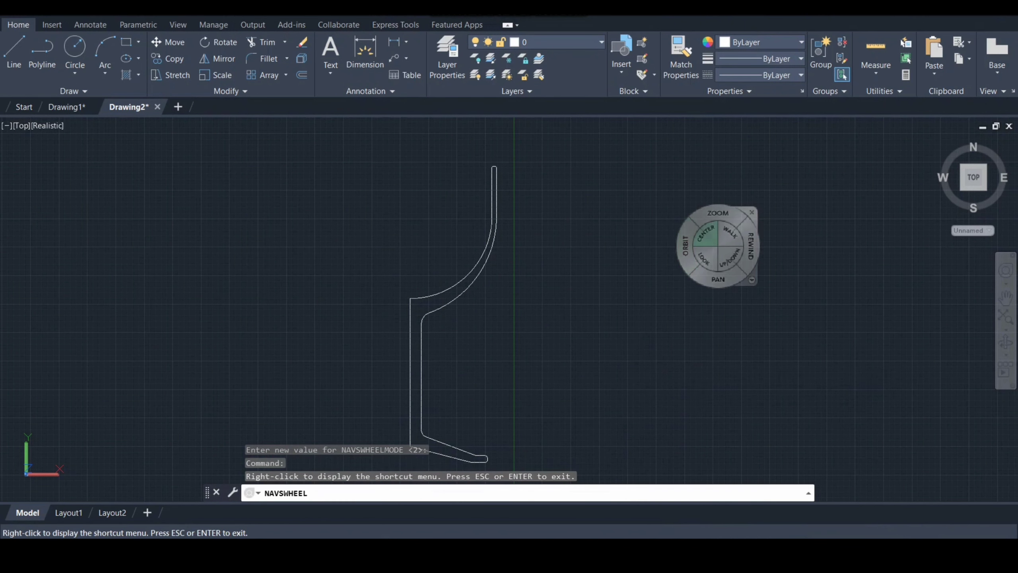
{"action": "mouse_move", "coordinate": [715, 213]}
{"action": "left_mouse_down"}
{"action": "mouse_move", "coordinate": [706, 218]}
{"action": "mouse_move", "coordinate": [717, 224]}
{"action": "left_mouse_up"}
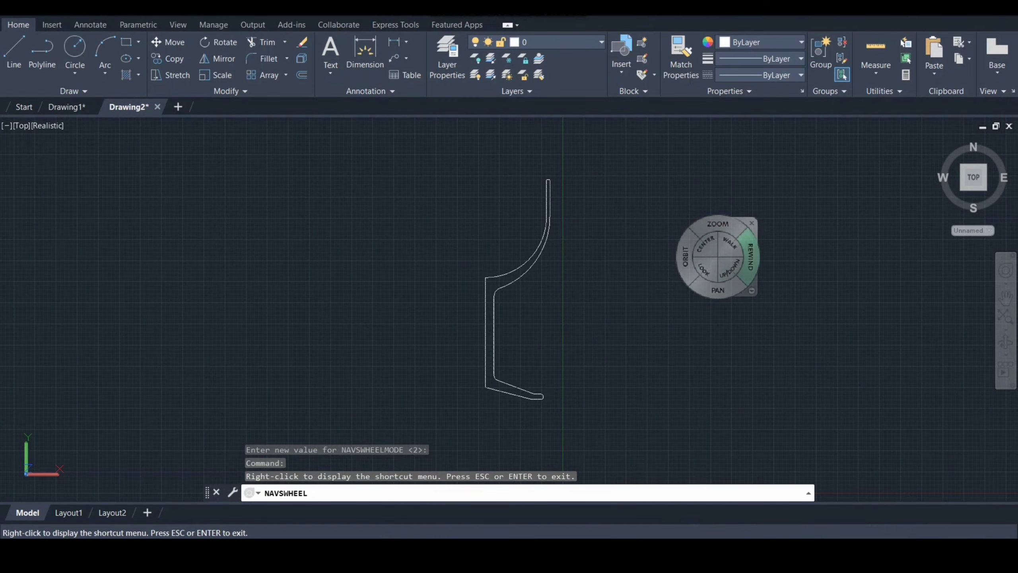
{"action": "left_click", "coordinate": [752, 223]}
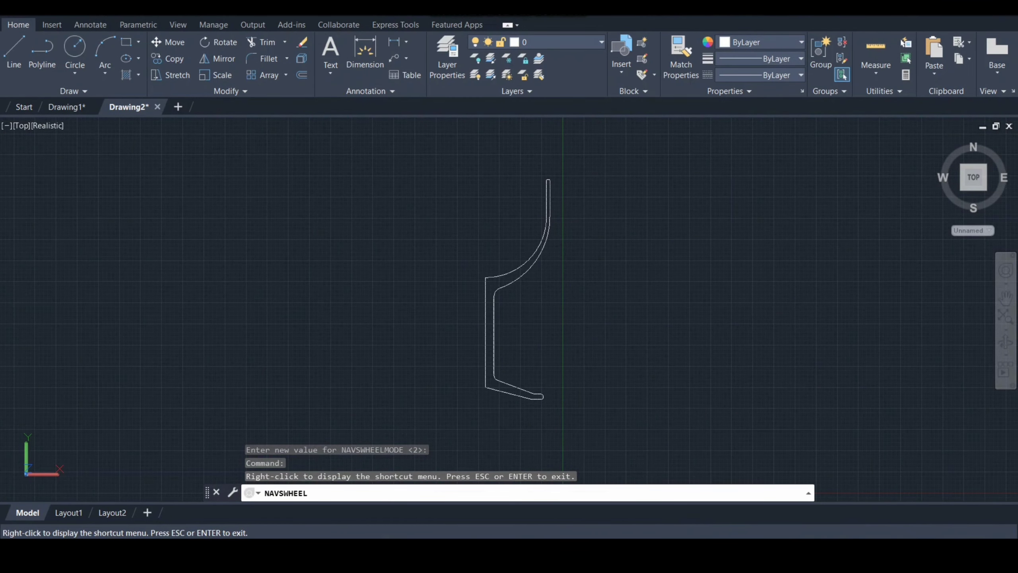
{"action": "type", "text": "rev"}
{"action": "key", "text": "Return"}
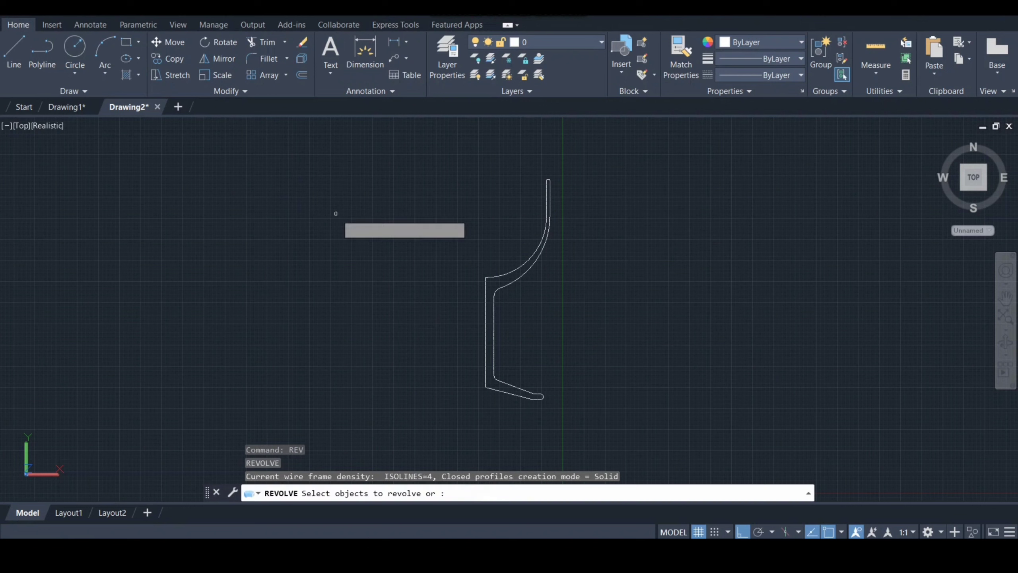
{"action": "left_click", "coordinate": [495, 283]}
{"action": "key", "text": "Return"}
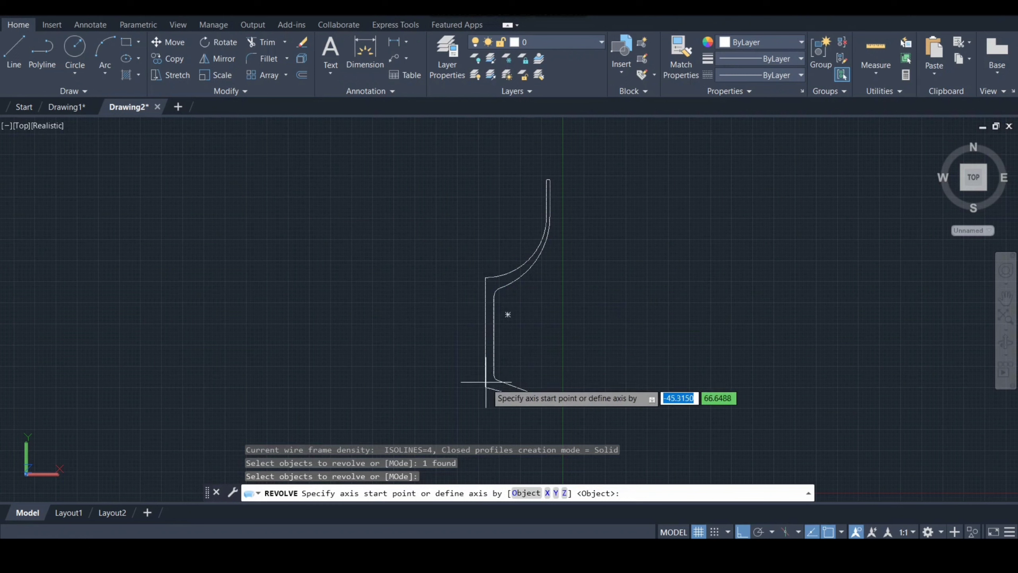
{"action": "left_click", "coordinate": [486, 387]}
{"action": "left_click", "coordinate": [485, 202]}
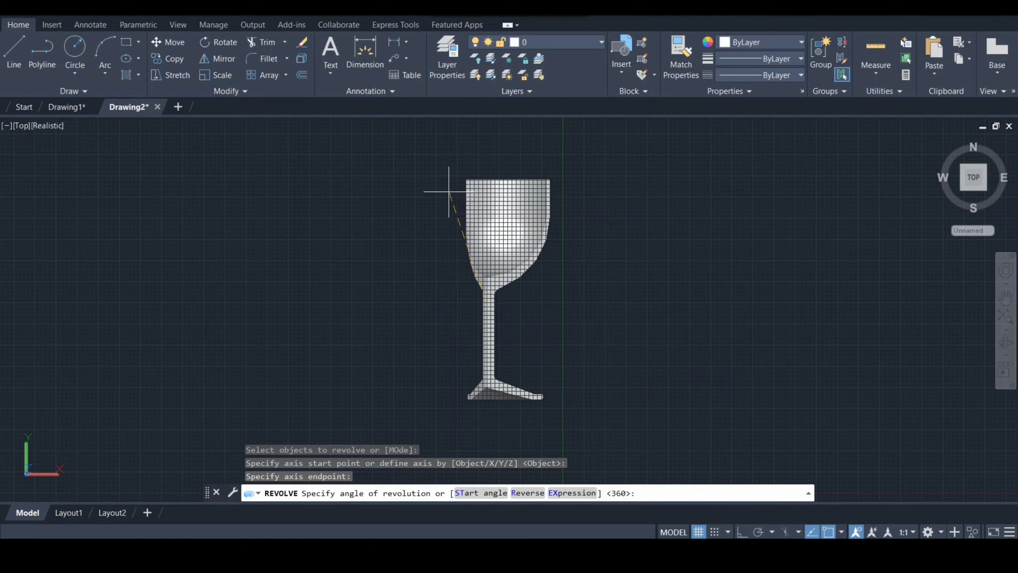
{"action": "key", "text": "Return"}
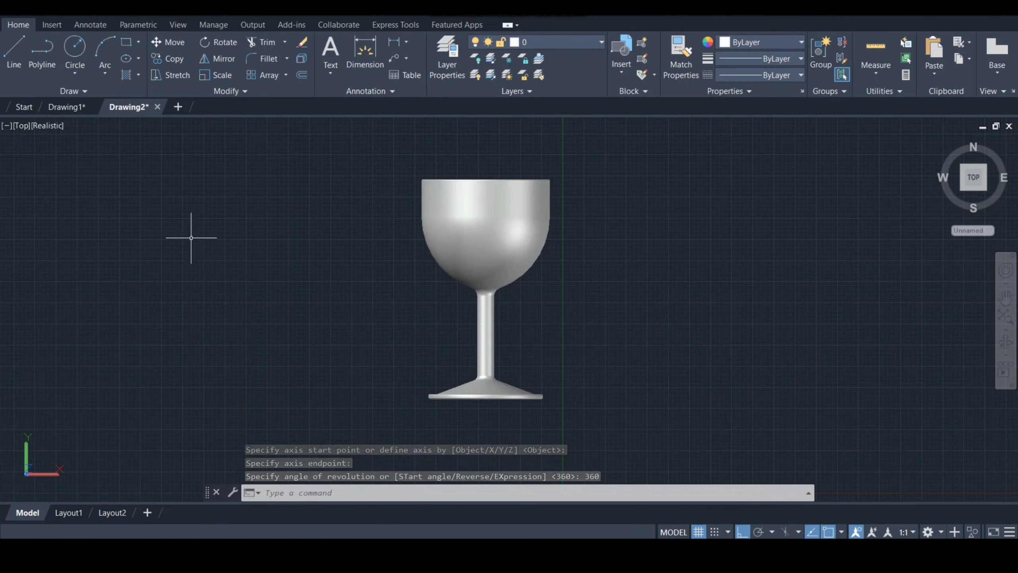
- Switch the model to the NW Isometric view and turn off ortho mode and the grid
{"action": "left_click", "coordinate": [21, 125]}
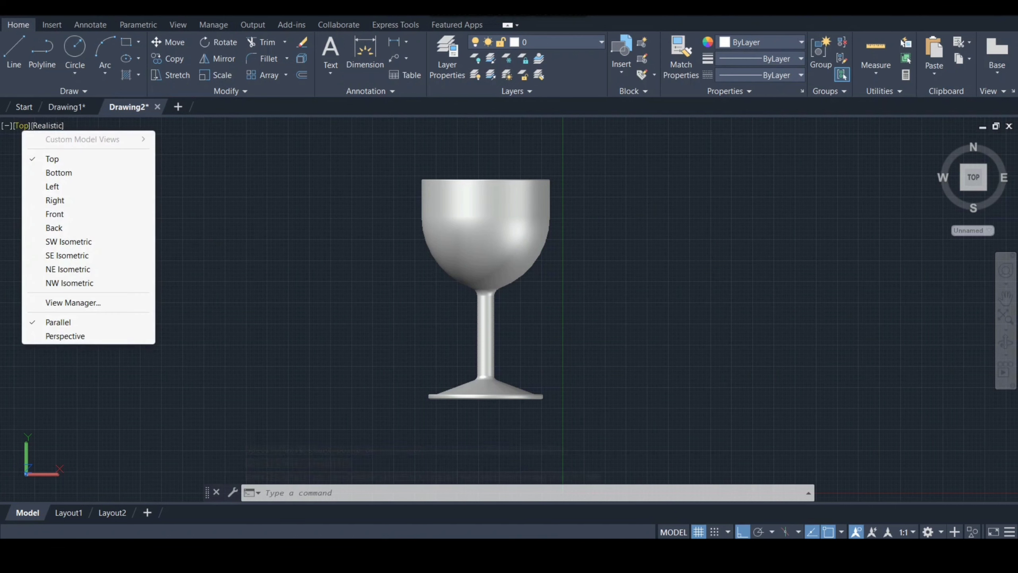
{"action": "left_click", "coordinate": [69, 283]}
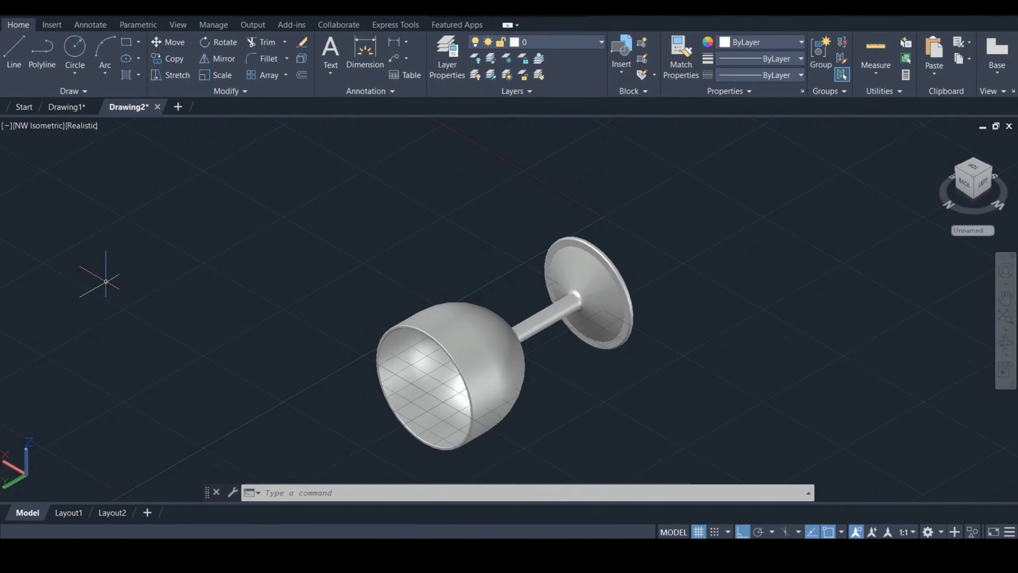
{"action": "key", "text": "F8"}
{"action": "key", "text": "F7"}
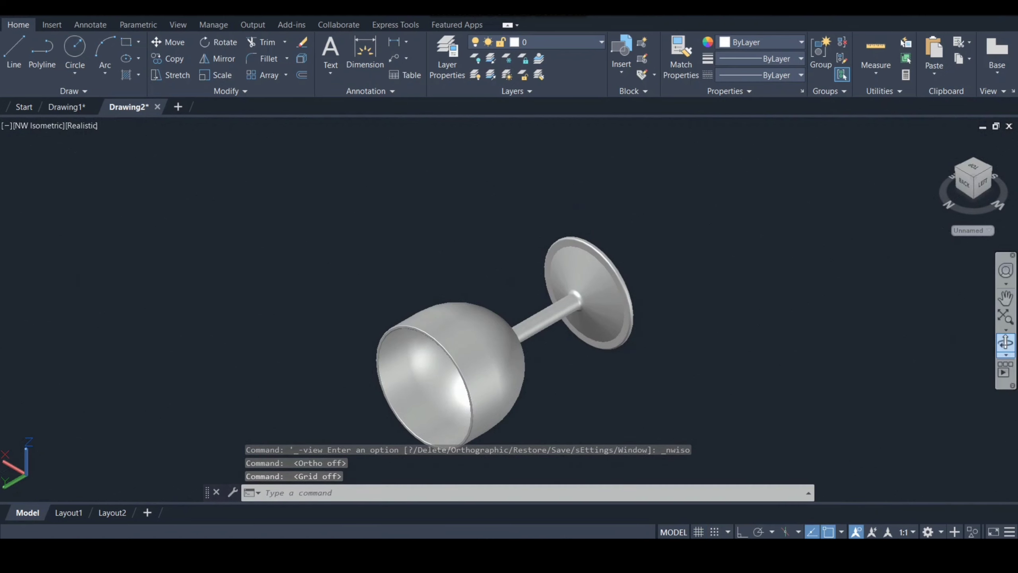
- Orbit the goblet so that it stands upright and its open bowl is seen from slightly above
{"action": "left_click", "coordinate": [1005, 341]}
{"action": "left_click_drag", "start_coordinate": [501, 377], "coordinate": [533, 337]}
{"action": "middle_click_drag", "start_coordinate": [473, 345], "coordinate": [354, 256], "text": "shift"}
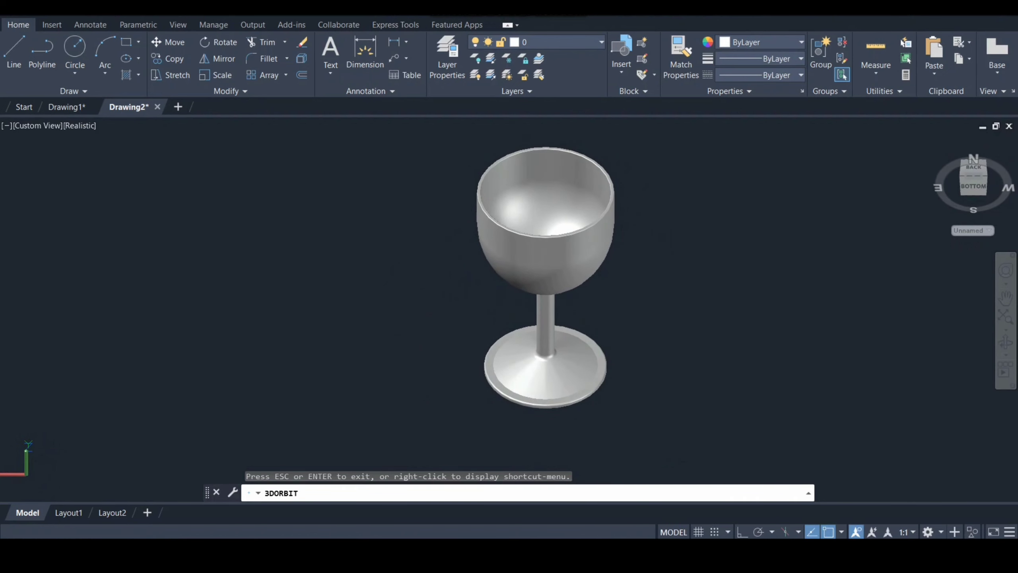
{"action": "key", "text": "Escape"}
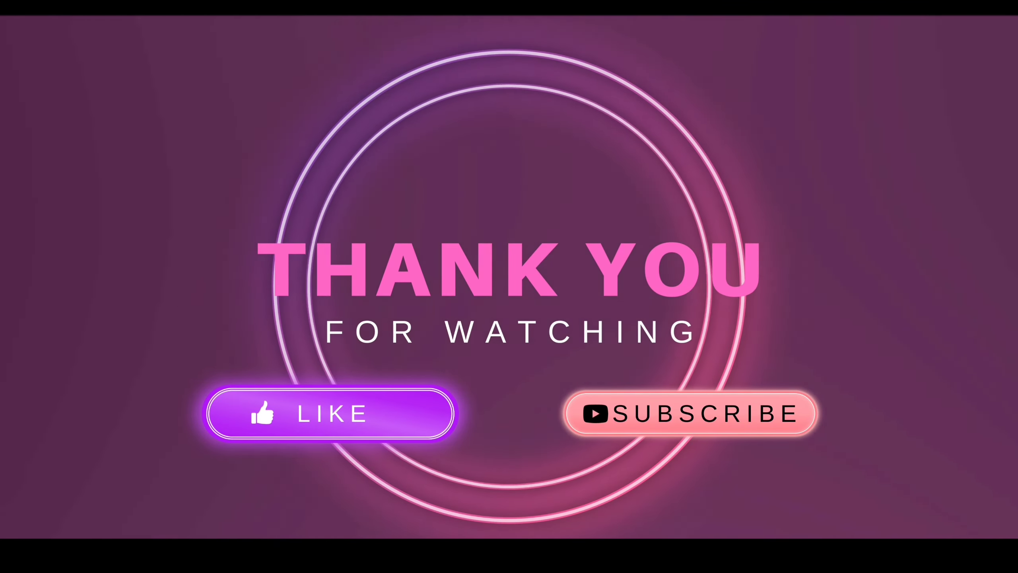